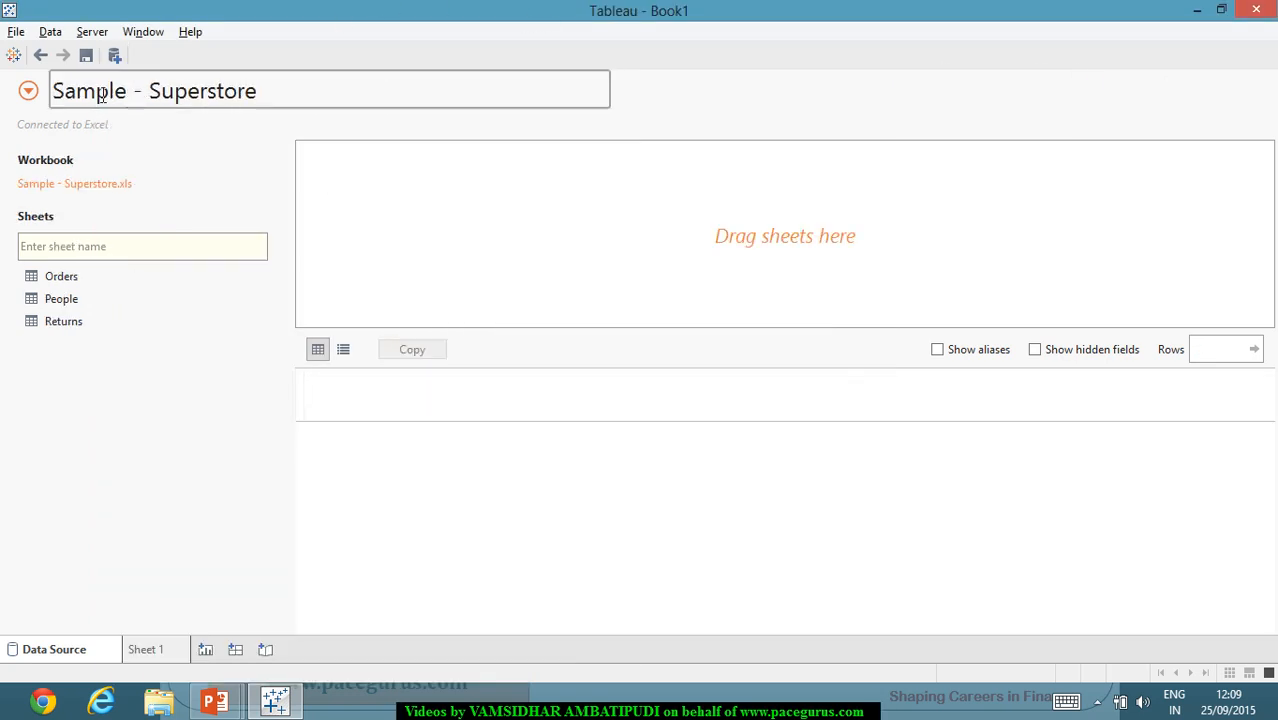
{"action": "left_click", "coordinate": [29, 92]}
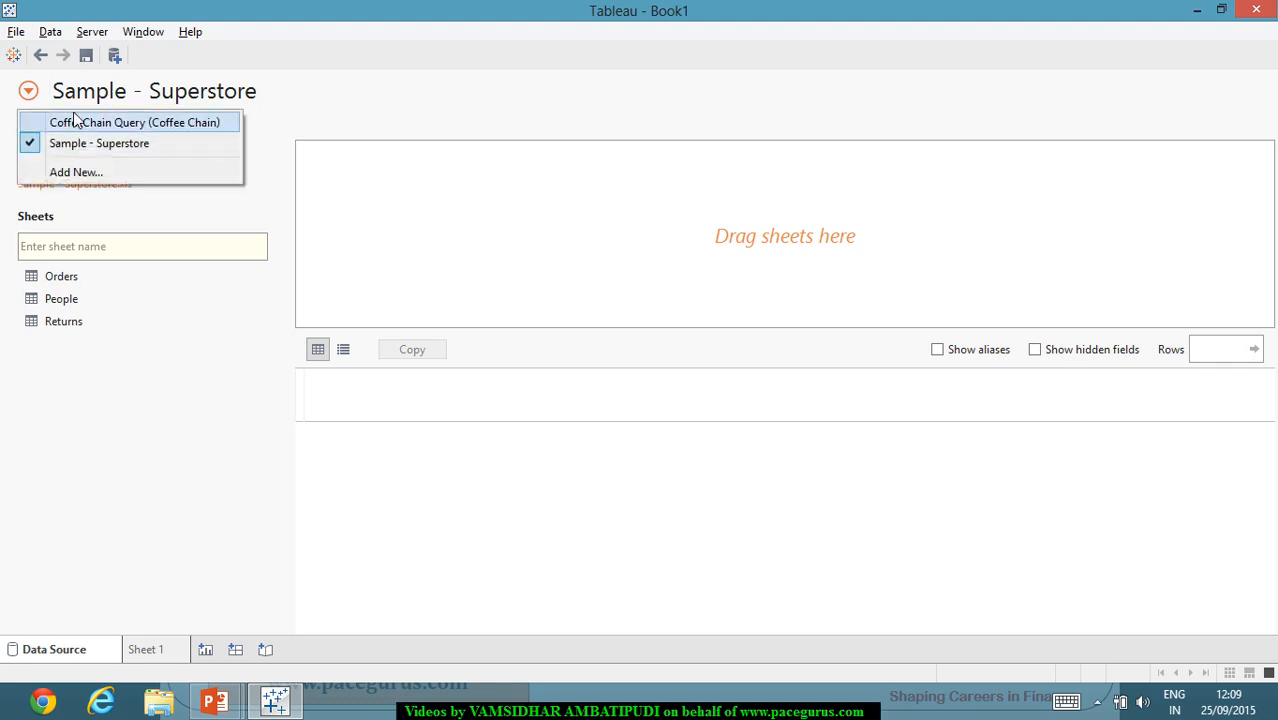
{"action": "left_click", "coordinate": [29, 91]}
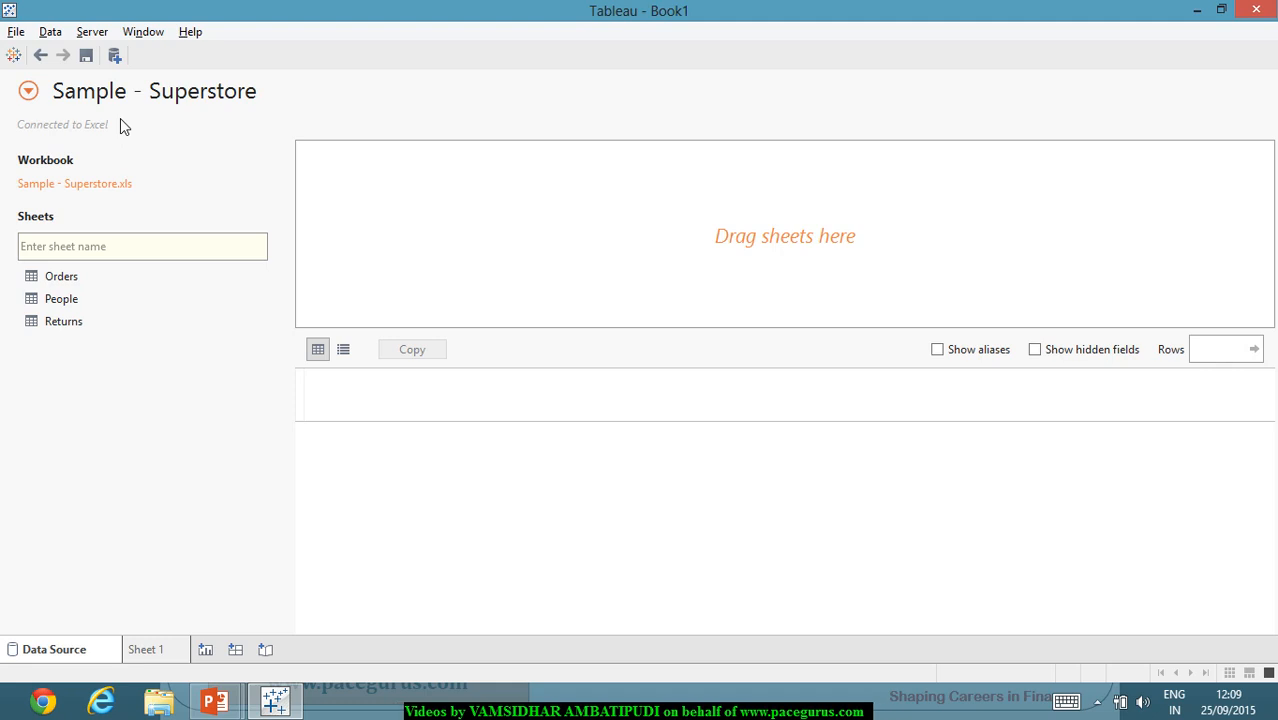
{"action": "left_click", "coordinate": [52, 34]}
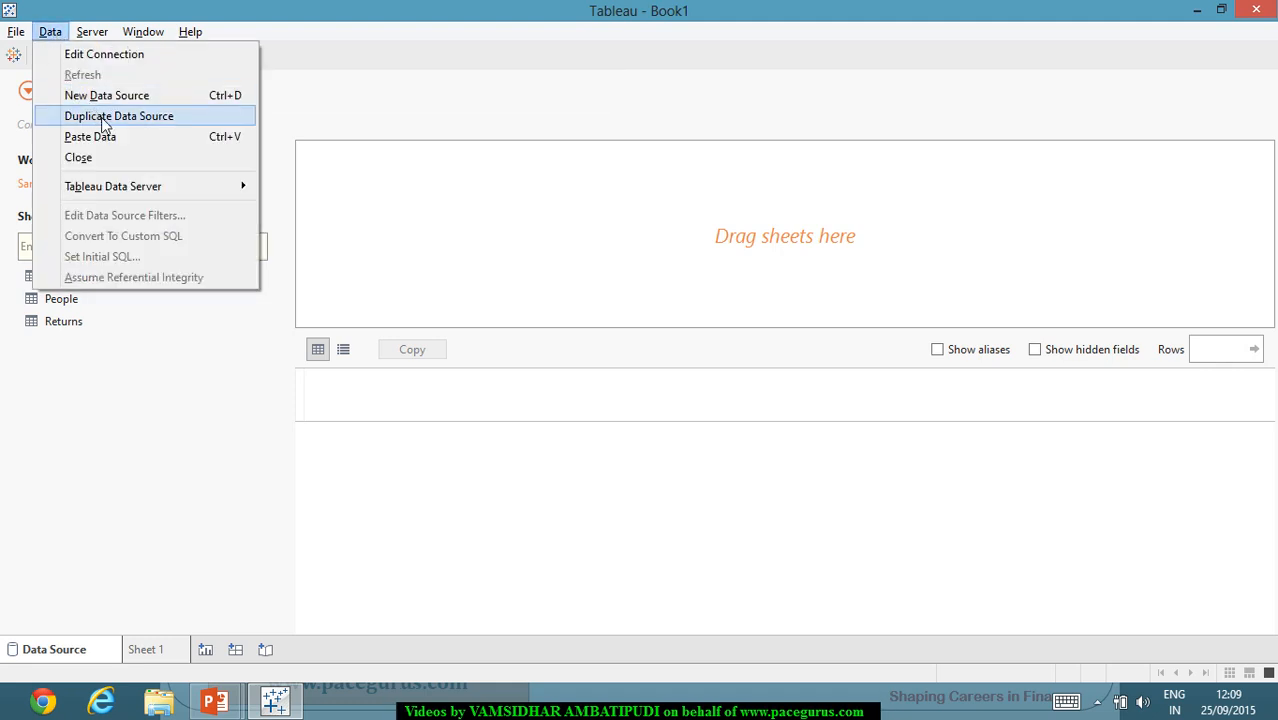
{"action": "left_click", "coordinate": [112, 399]}
Open Sheet 1 and view the relationships between the Sample - Superstore and CoffeeChain Query data sources.
{"action": "left_click", "coordinate": [165, 650]}
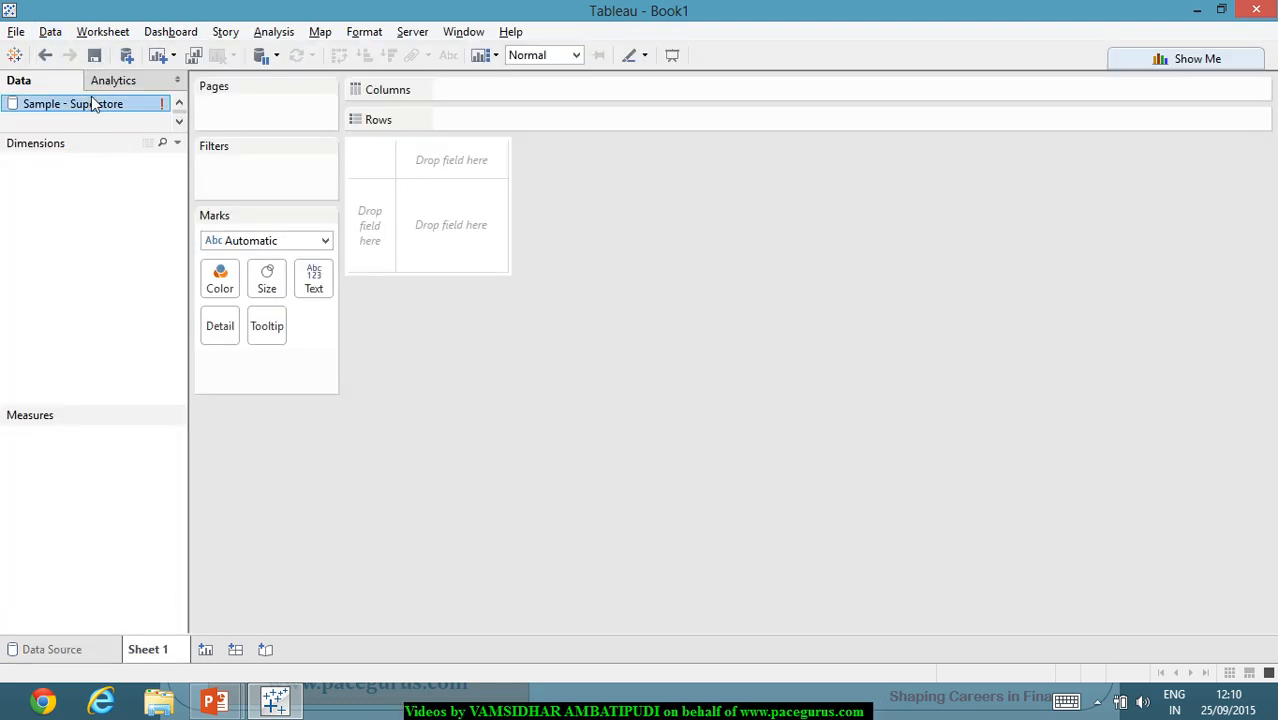
{"action": "left_click", "coordinate": [50, 32]}
{"action": "left_click", "coordinate": [88, 400]}
{"action": "left_click", "coordinate": [56, 34]}
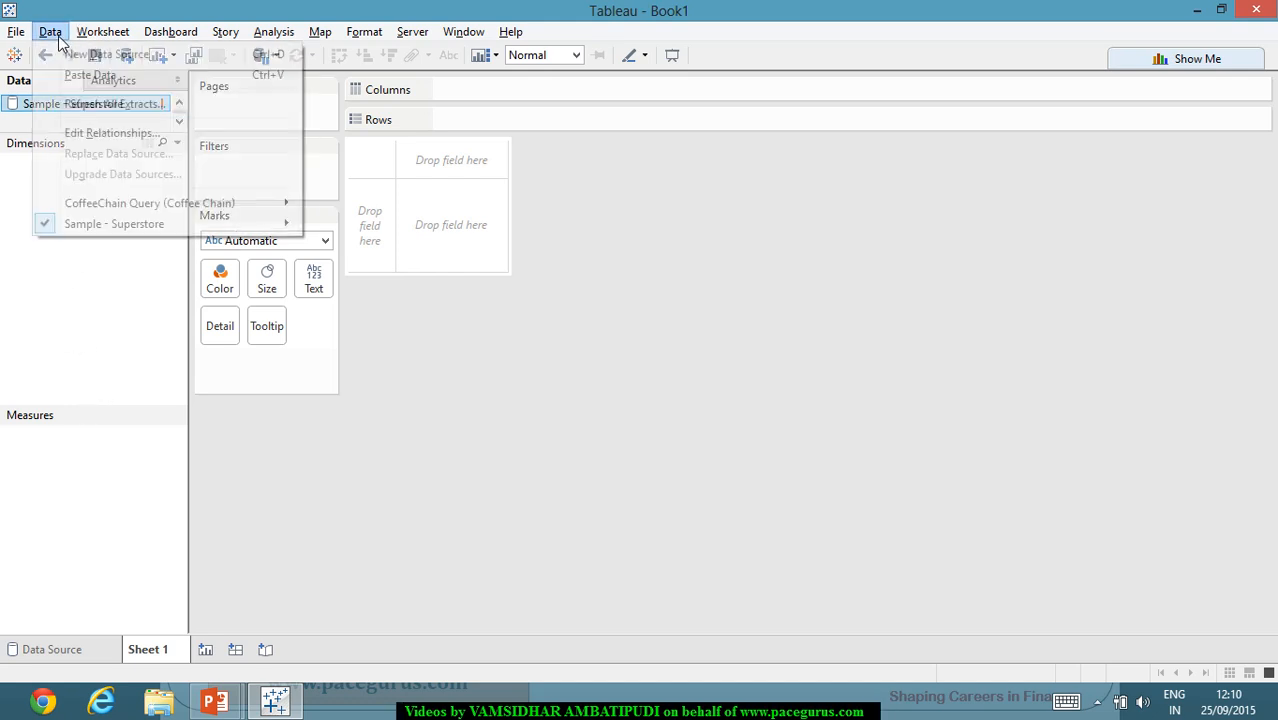
{"action": "left_click", "coordinate": [112, 133]}
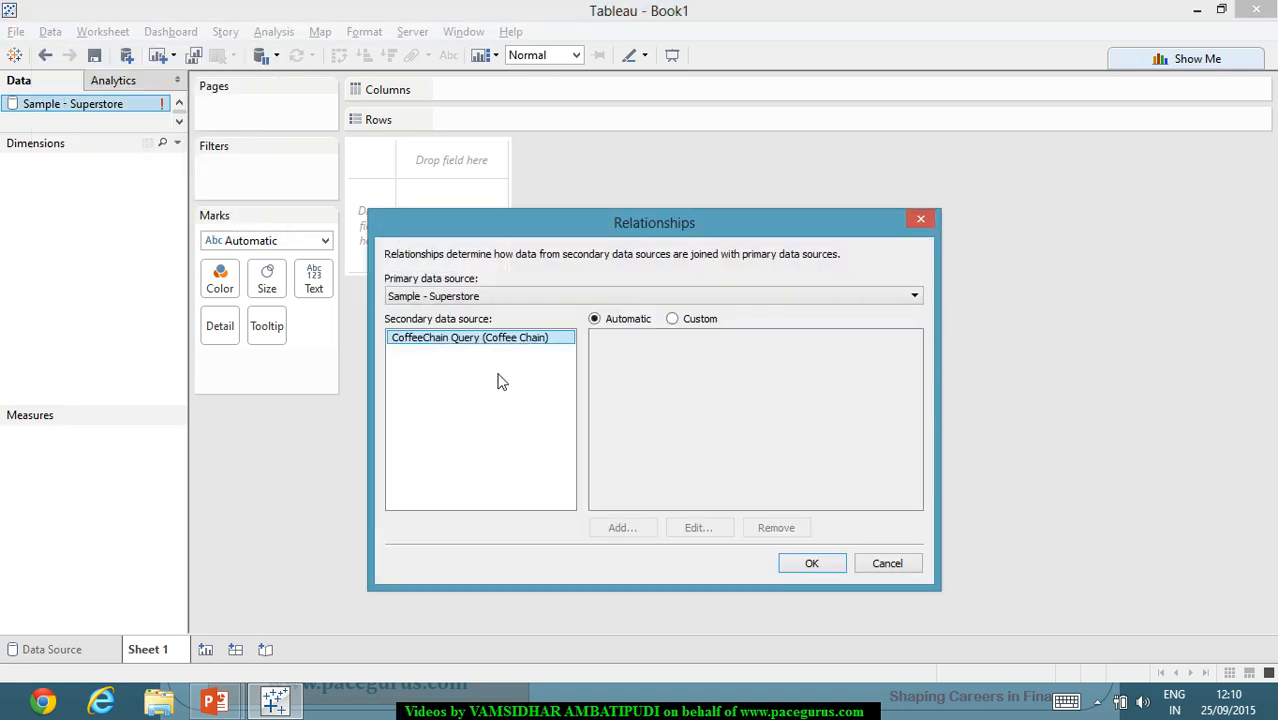
{"action": "left_click", "coordinate": [921, 219]}
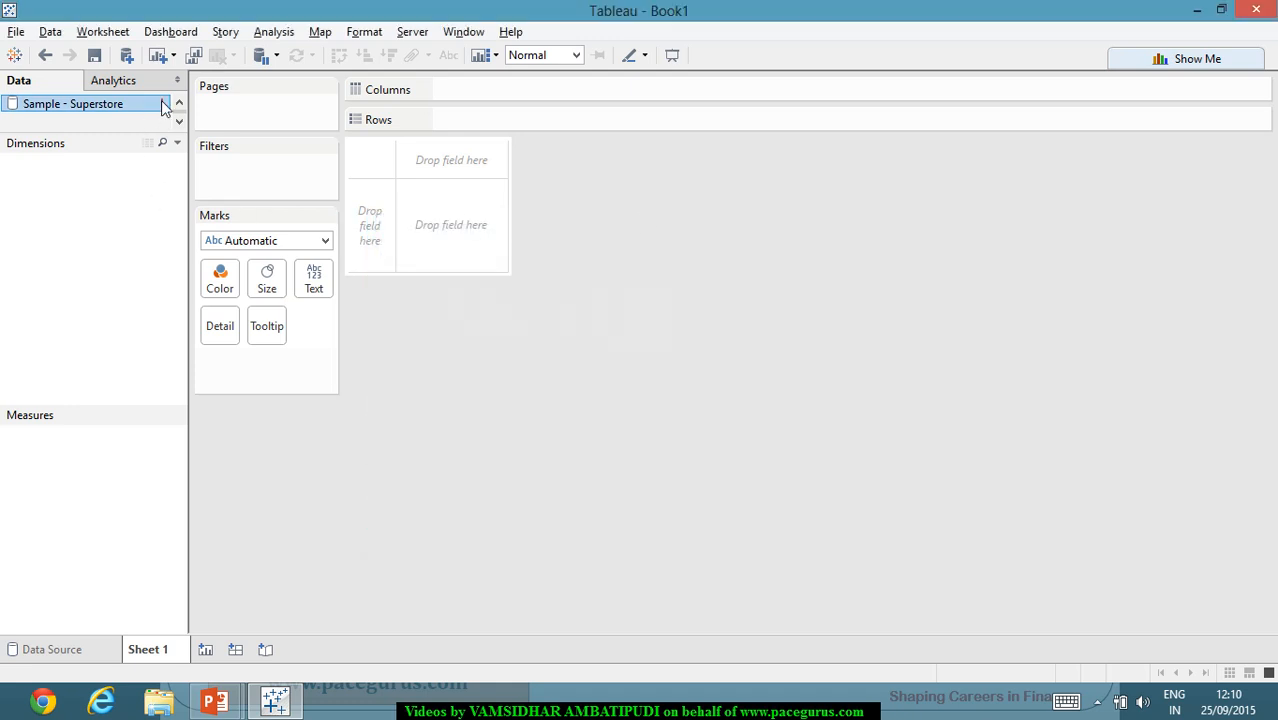
Close the Sample - Superstore data source.
{"action": "scroll", "coordinate": [154, 106], "scroll_direction": "up", "scroll_amount": 1}
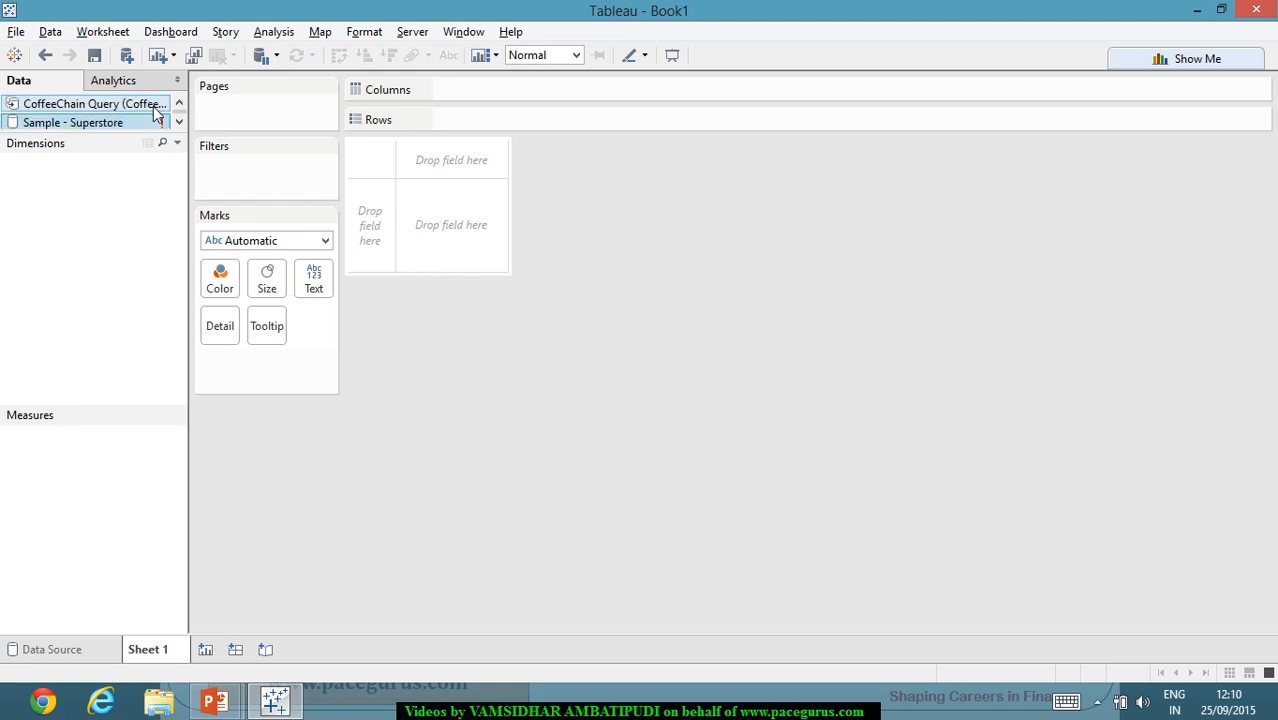
{"action": "scroll", "coordinate": [141, 125], "scroll_direction": "down", "scroll_amount": 1}
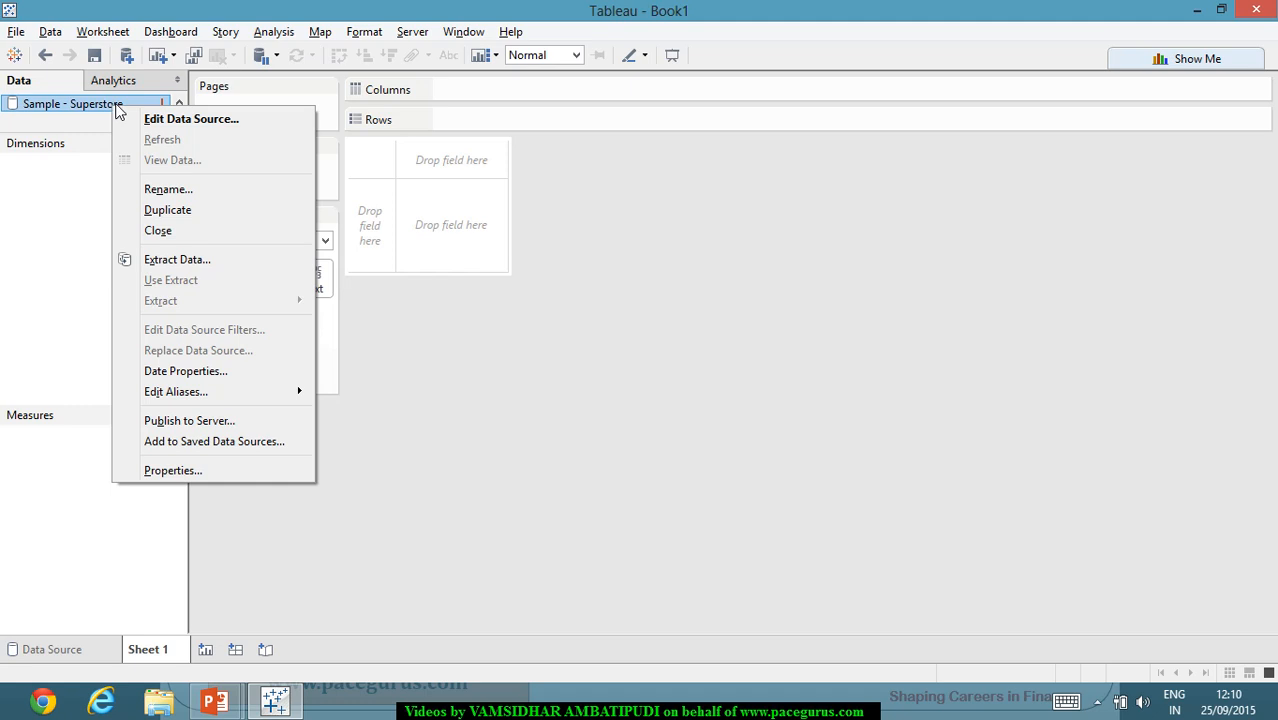
{"action": "left_click", "coordinate": [190, 230]}
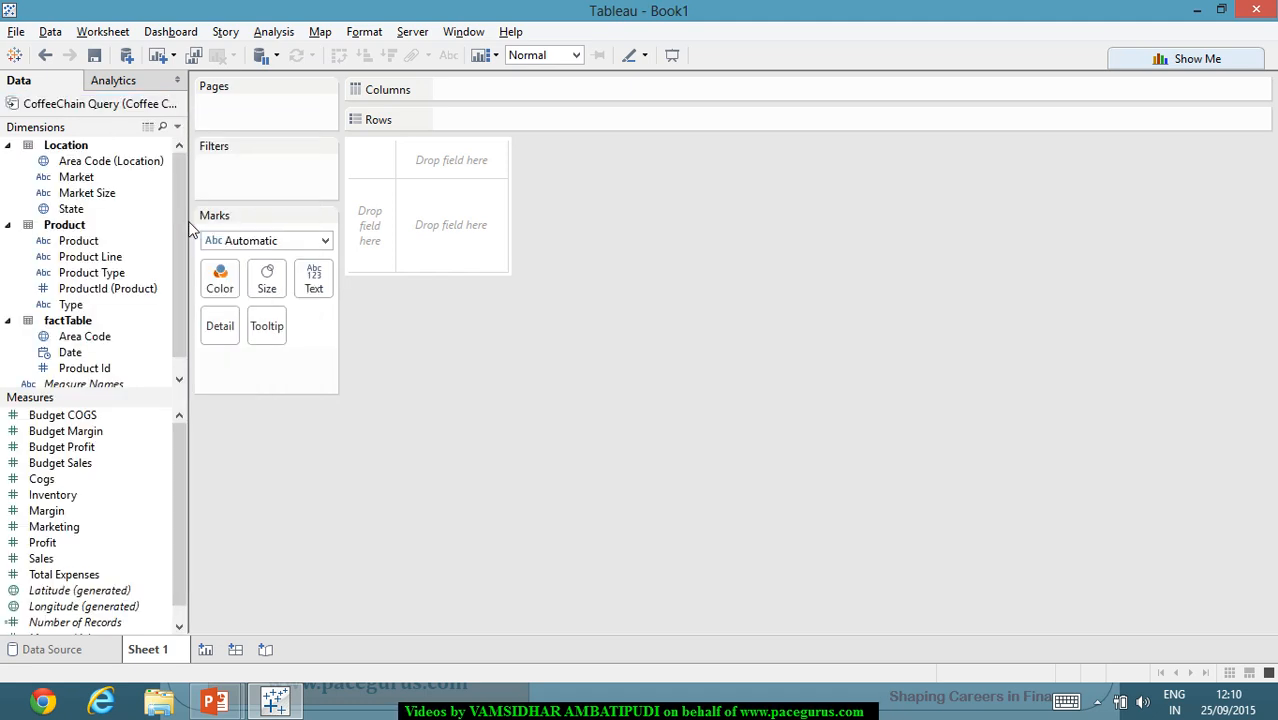
Connect to the Sample - Superstore Excel workbook as a new data source and add its Orders sheet.
{"action": "left_click", "coordinate": [50, 31]}
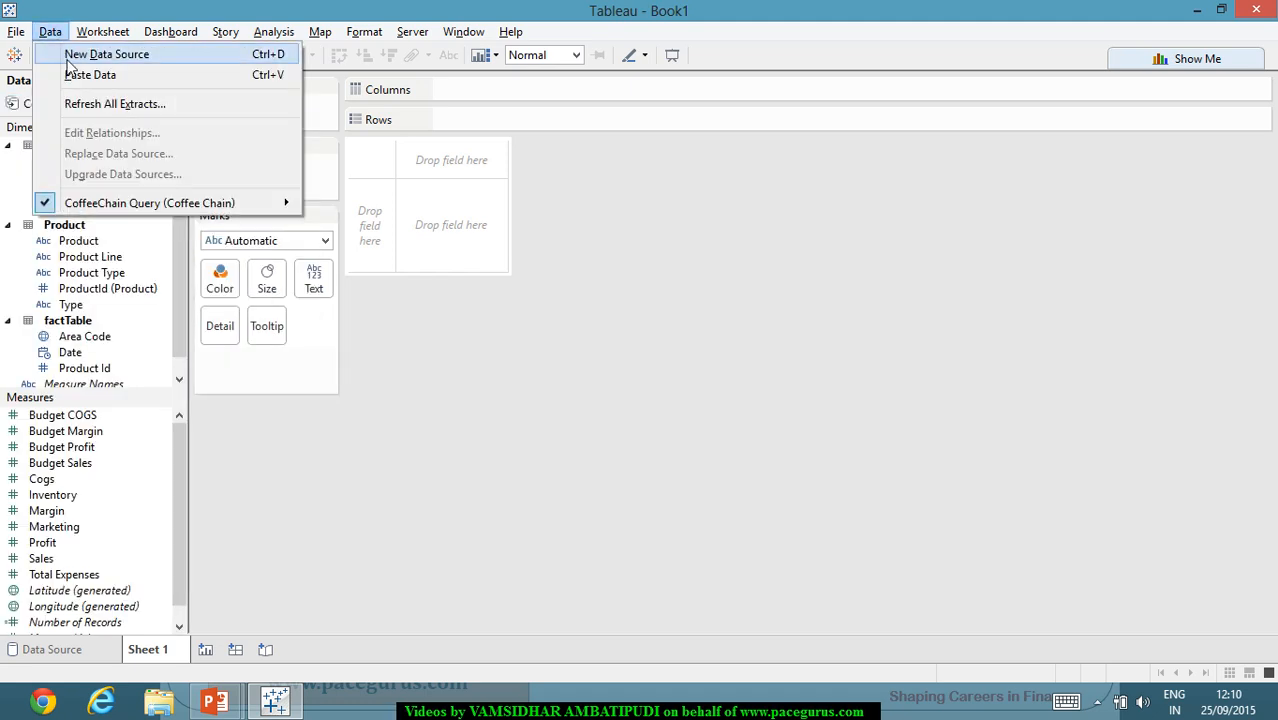
{"action": "left_click", "coordinate": [136, 56]}
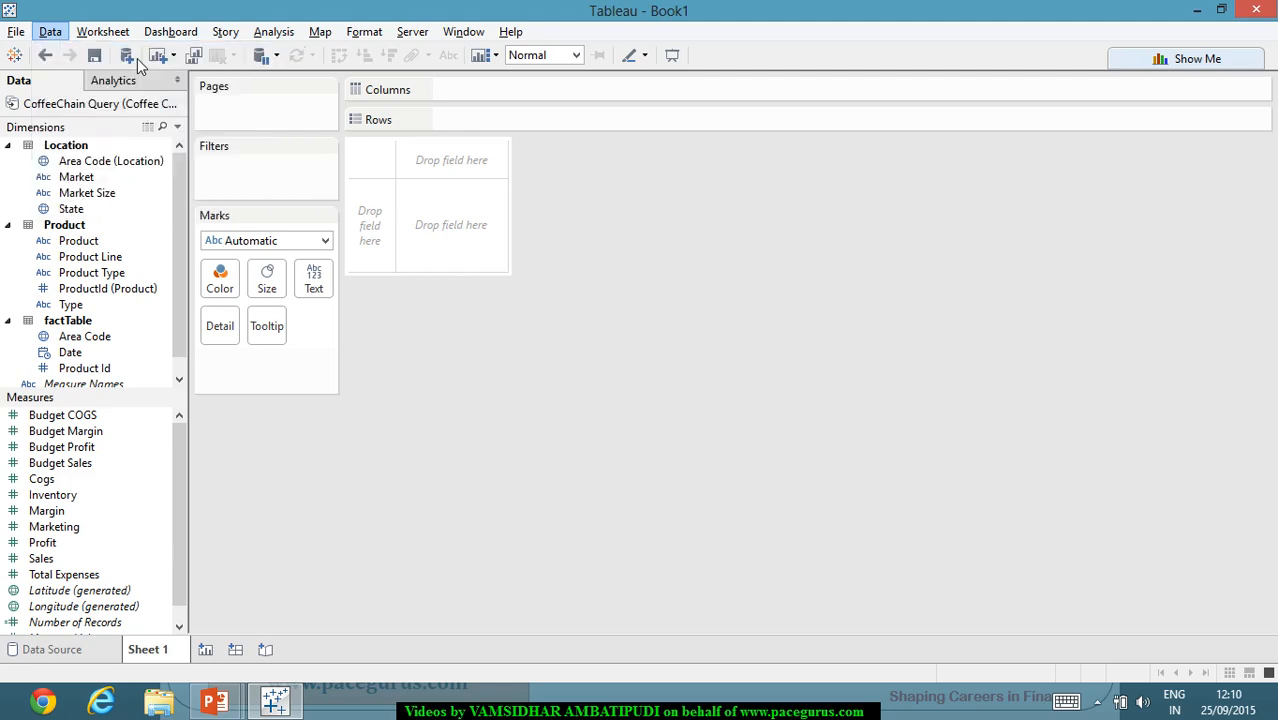
{"action": "left_click", "coordinate": [159, 174]}
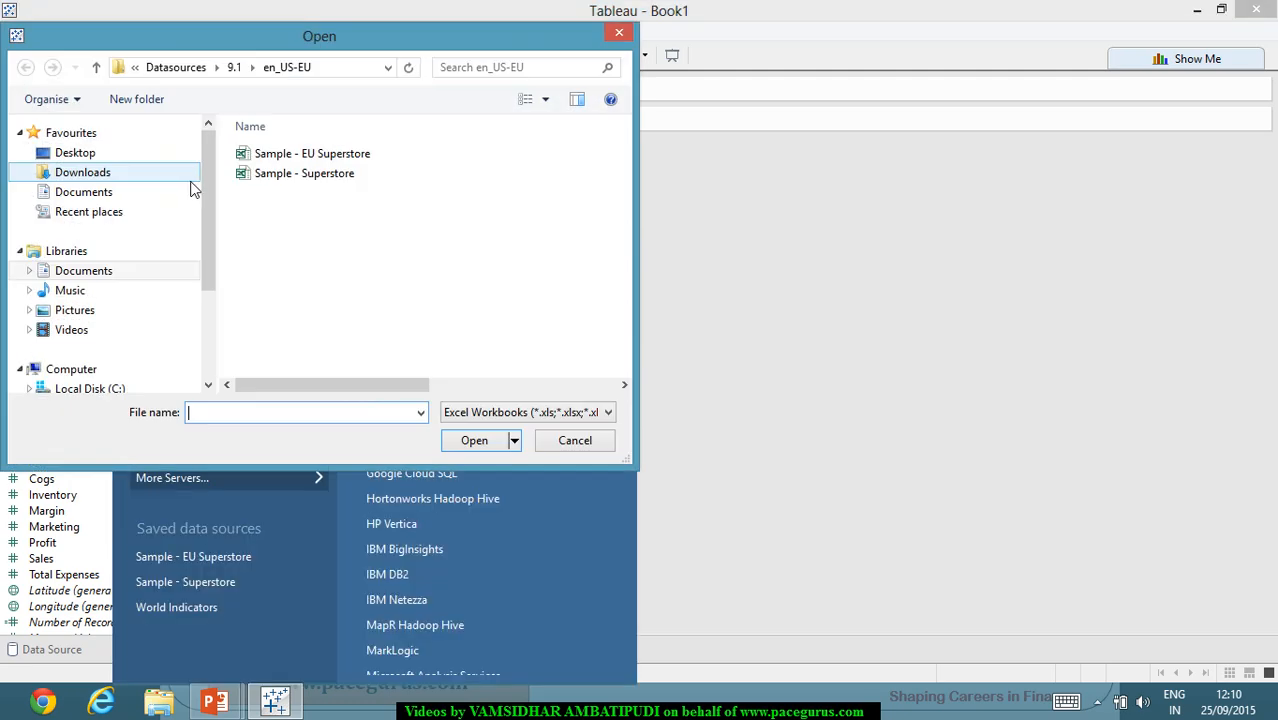
{"action": "double_click", "coordinate": [295, 174]}
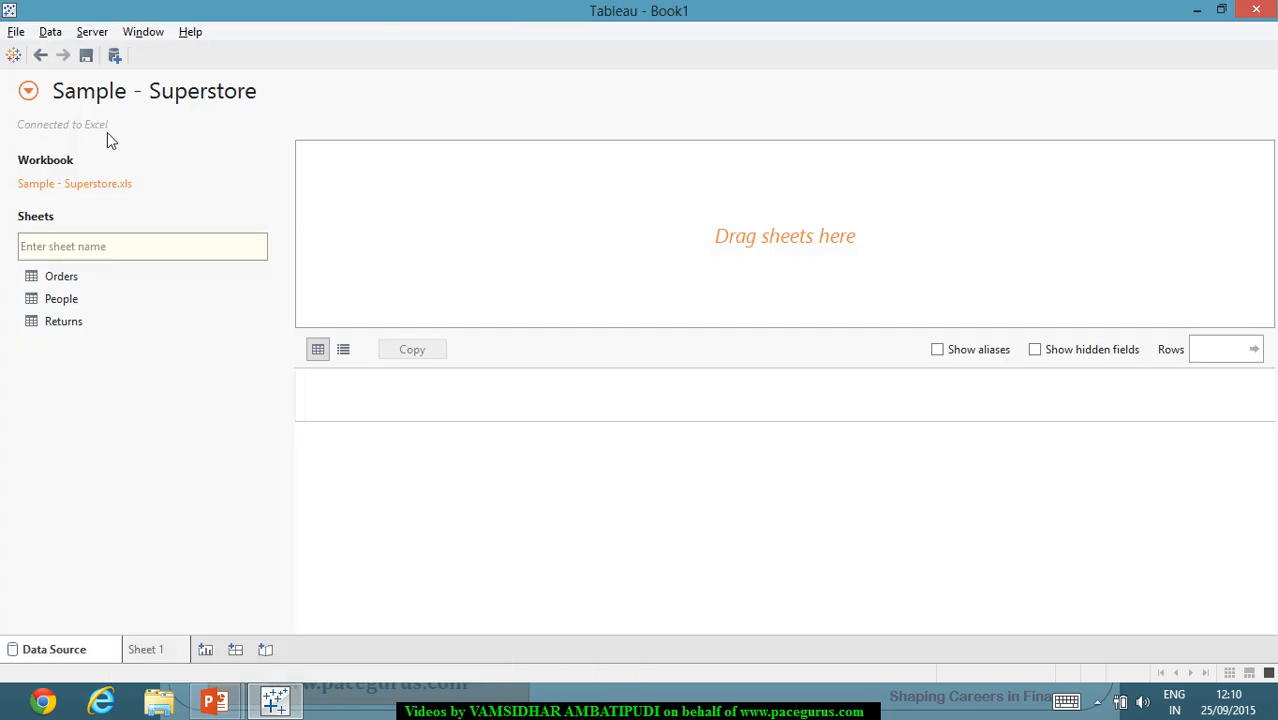
{"action": "double_click", "coordinate": [73, 287]}
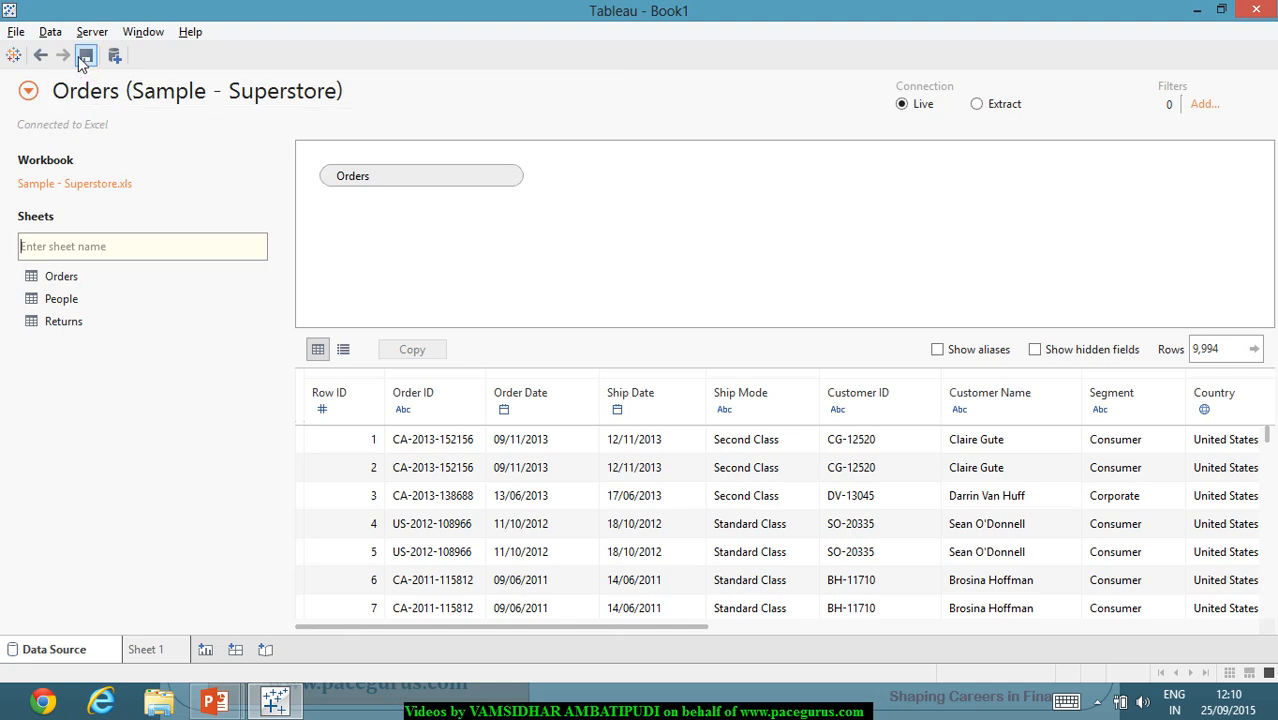
On Sheet 1, review the automatic and custom relationship options between Orders and CoffeeChain Query, keeping Automatic.
{"action": "left_click", "coordinate": [146, 650]}
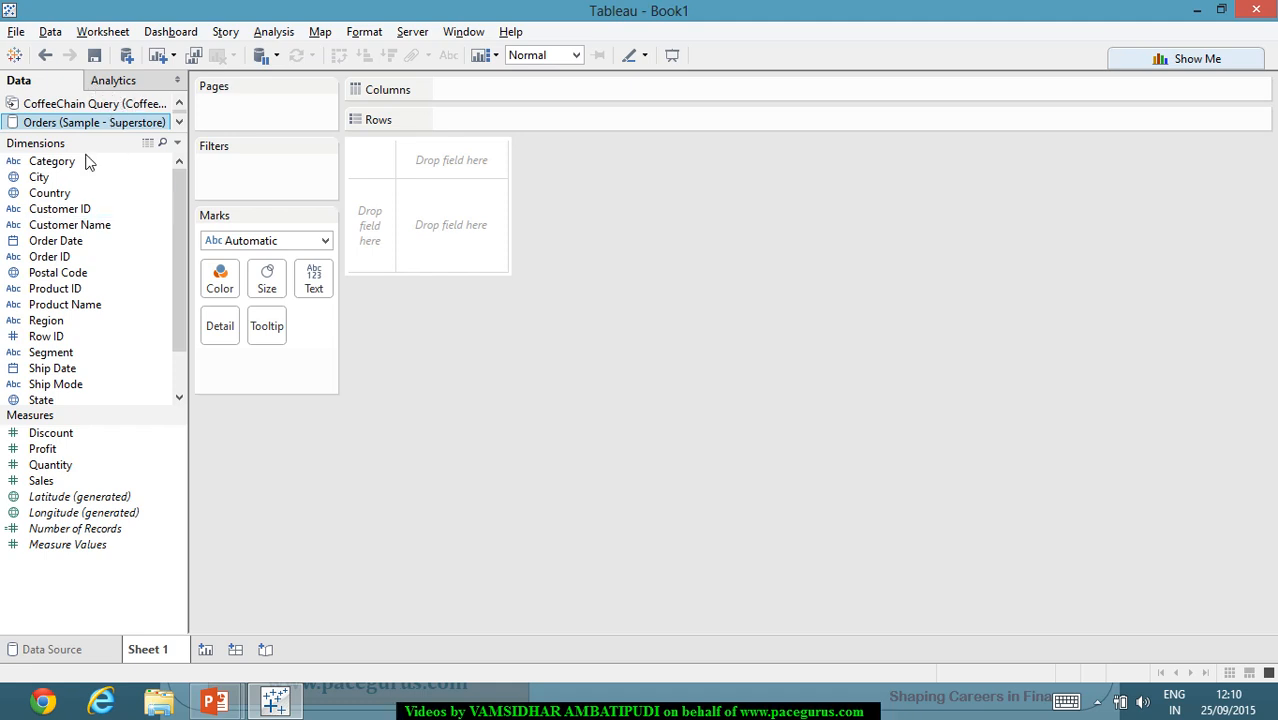
{"action": "left_click", "coordinate": [58, 33]}
{"action": "left_click", "coordinate": [110, 132]}
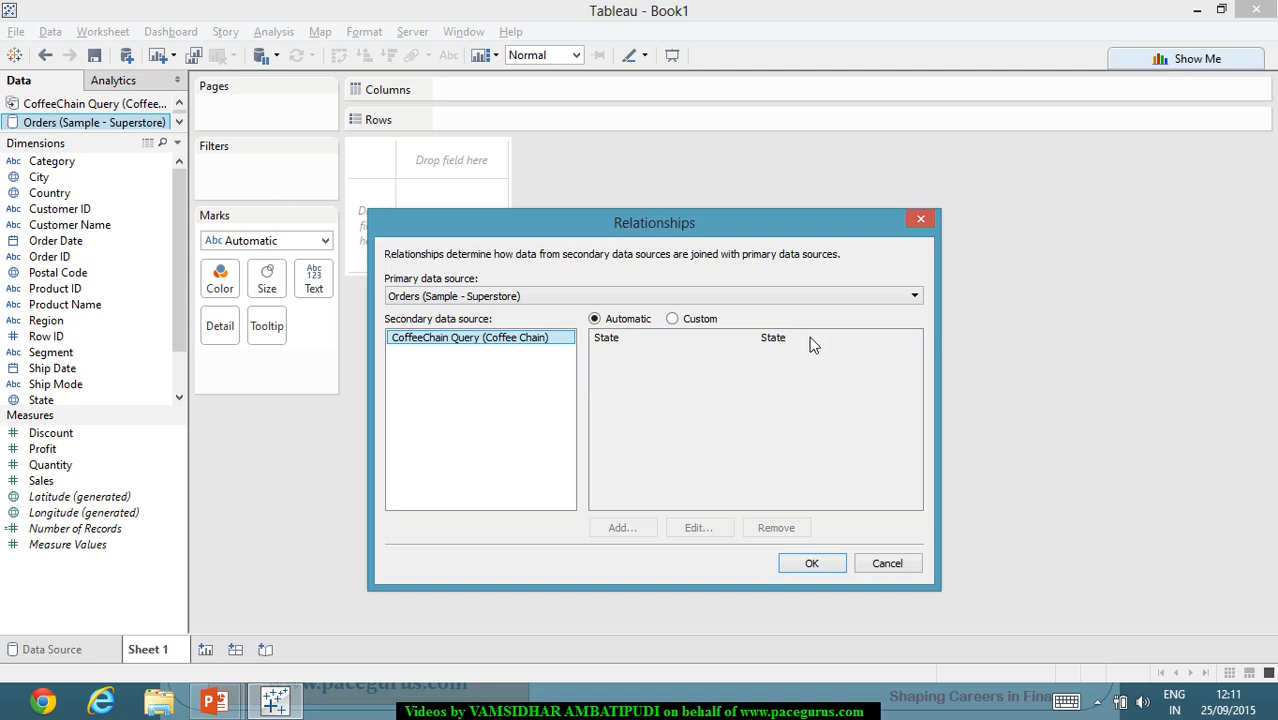
{"action": "left_click", "coordinate": [673, 318]}
{"action": "left_click", "coordinate": [596, 318]}
{"action": "left_click", "coordinate": [825, 566]}
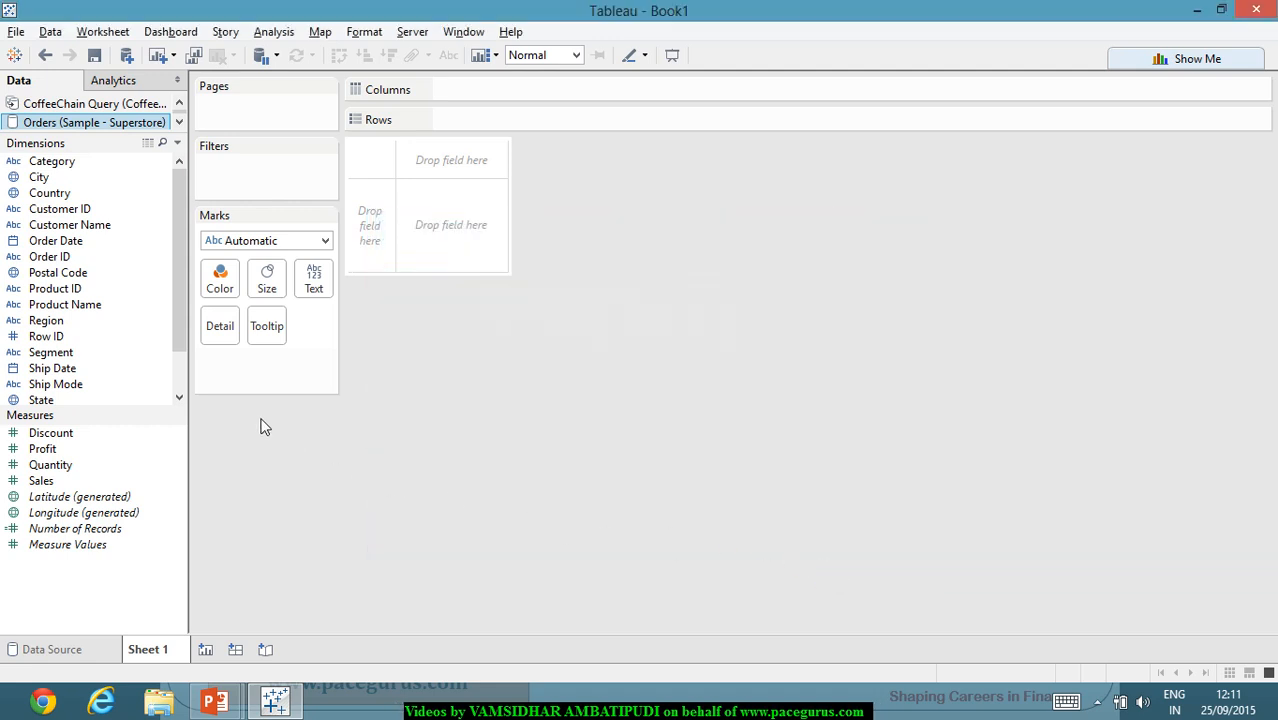
Compare the dimensions of the CoffeeChain Query and Orders data sources, locating the State field in each.
{"action": "scroll", "coordinate": [143, 303], "scroll_direction": "down", "scroll_amount": 2}
{"action": "scroll", "coordinate": [151, 303], "scroll_direction": "up", "scroll_amount": 2}
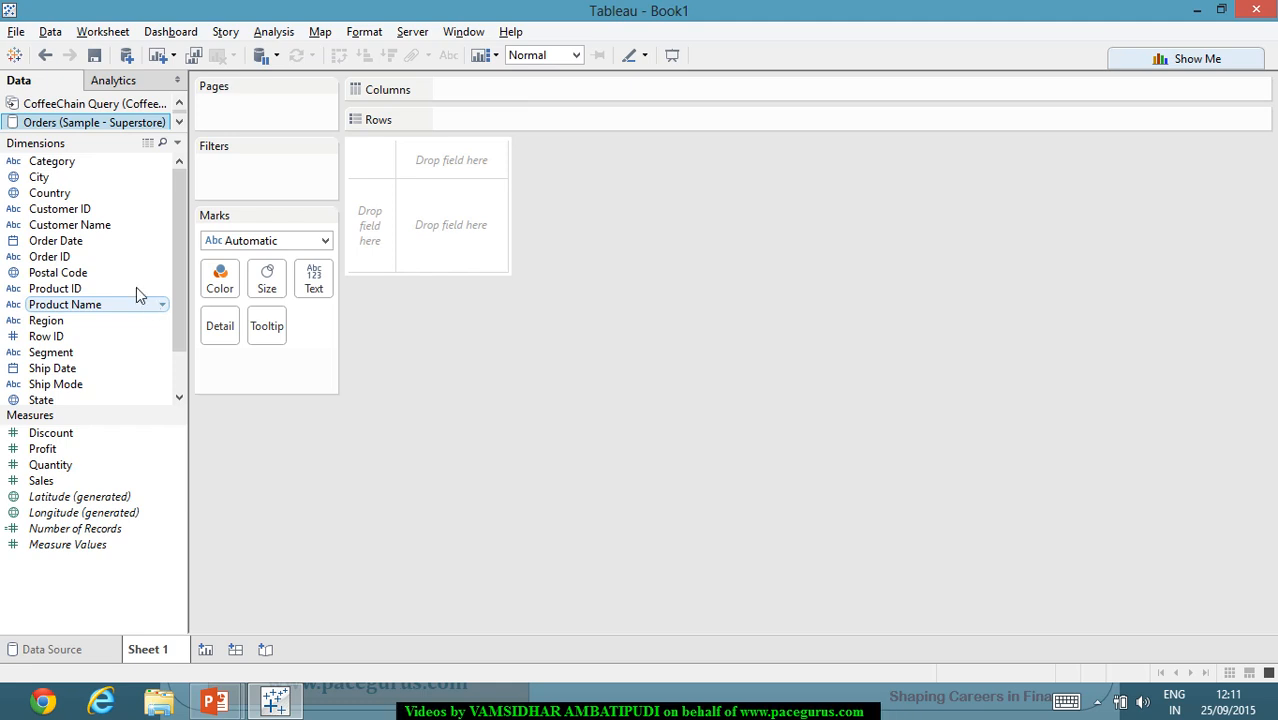
{"action": "left_click", "coordinate": [76, 104]}
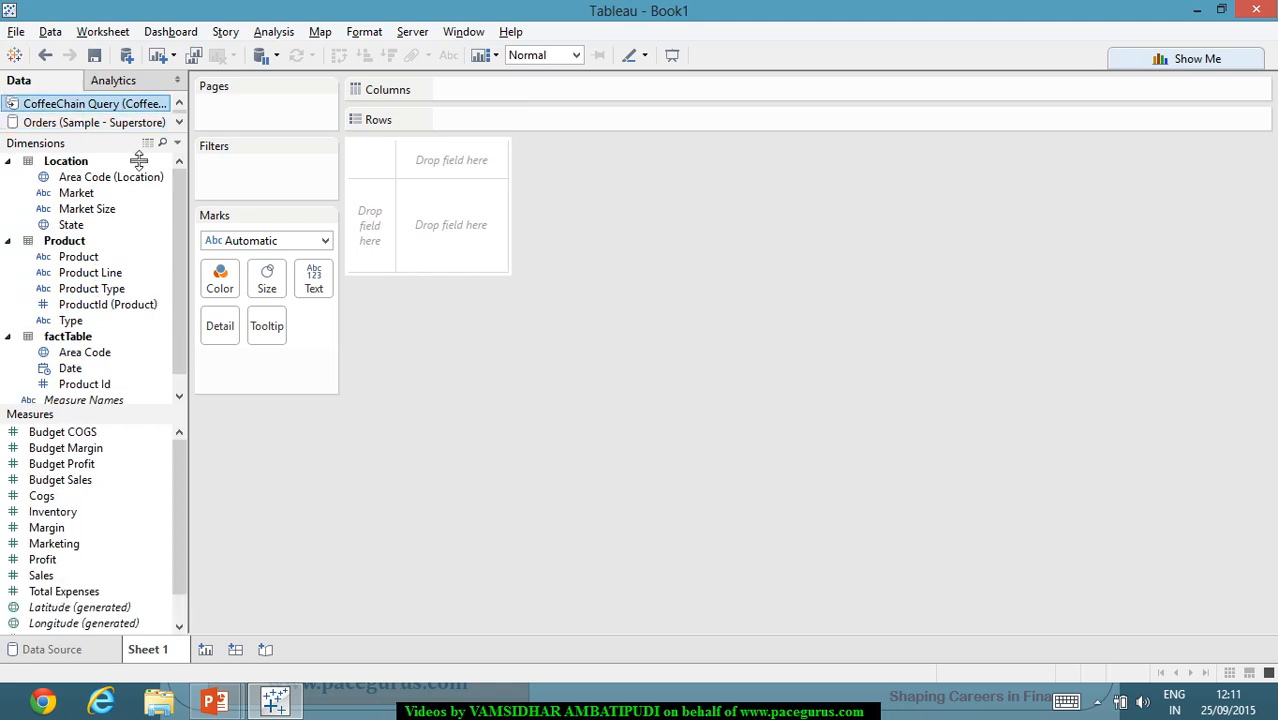
{"action": "left_click", "coordinate": [97, 229]}
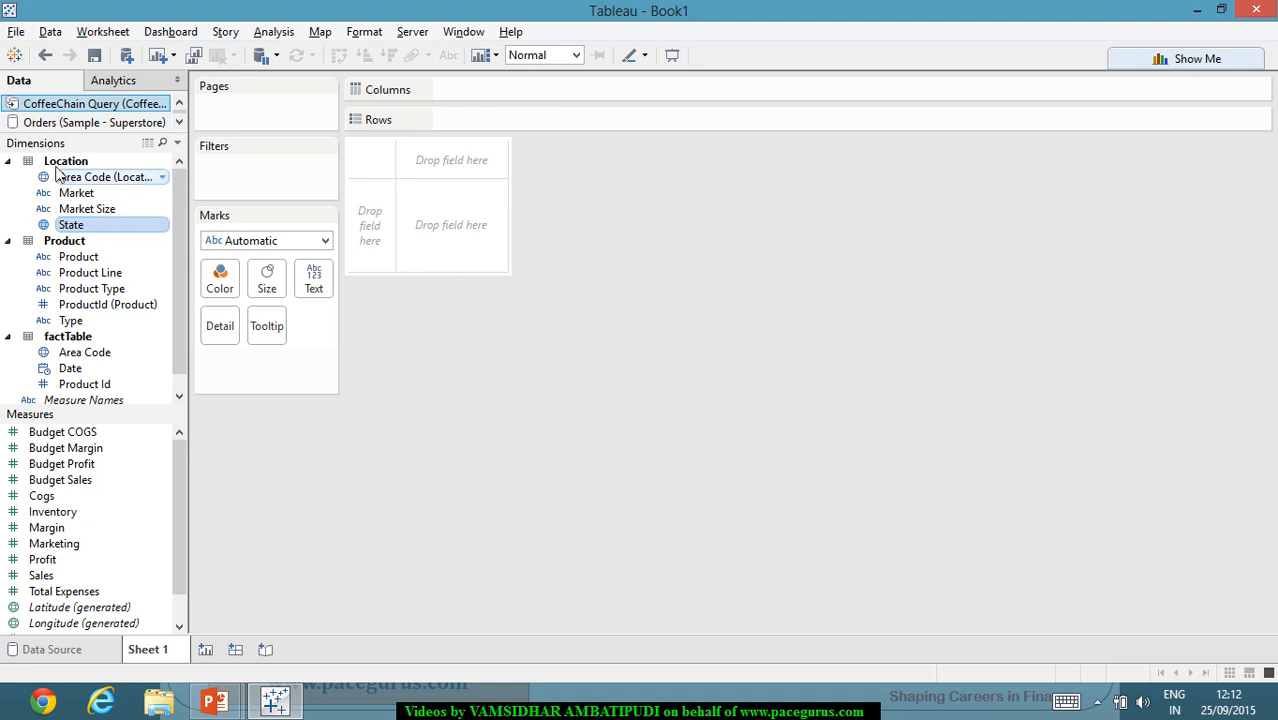
{"action": "left_click", "coordinate": [90, 121]}
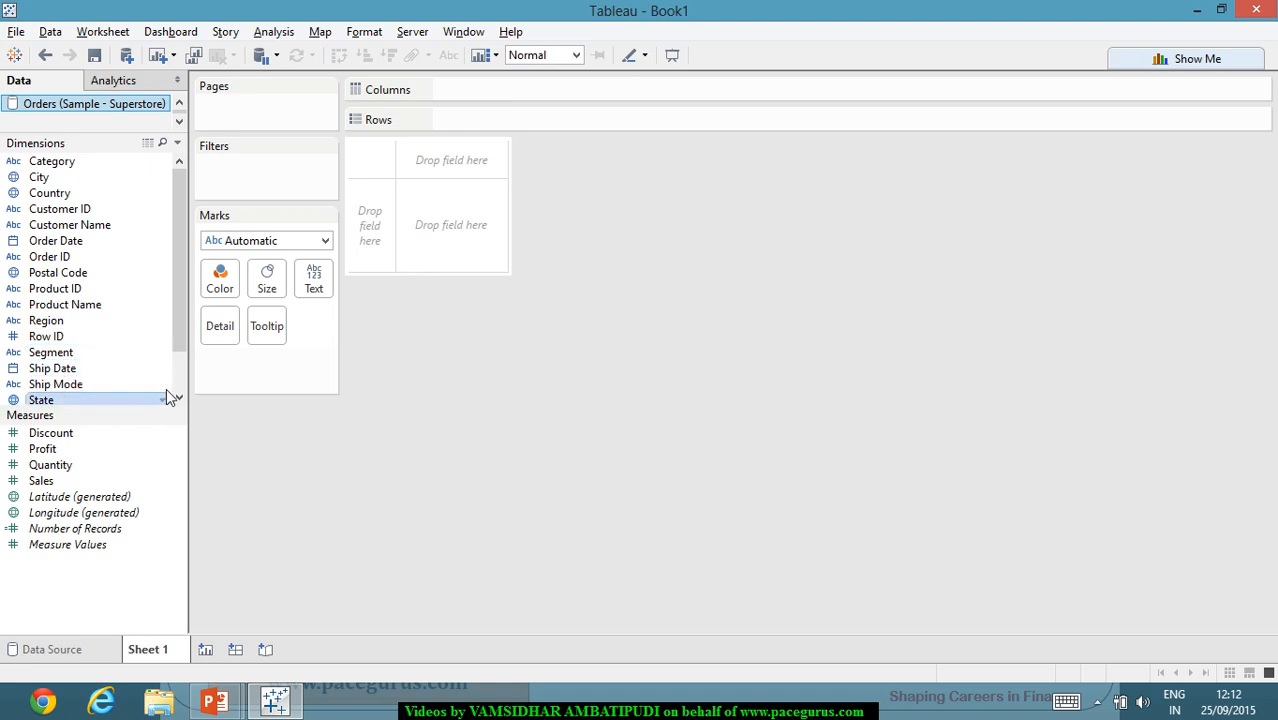
{"action": "left_click", "coordinate": [160, 398]}
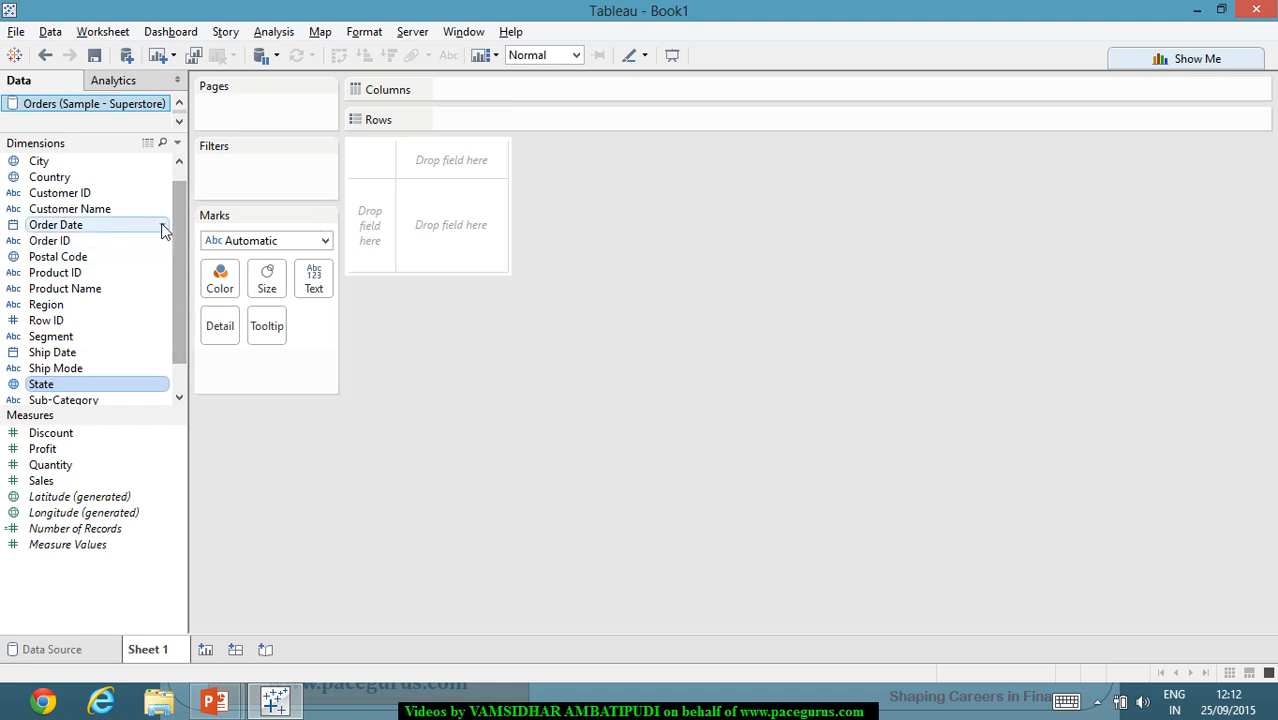
{"action": "scroll", "coordinate": [182, 210], "scroll_direction": "up", "scroll_amount": 1}
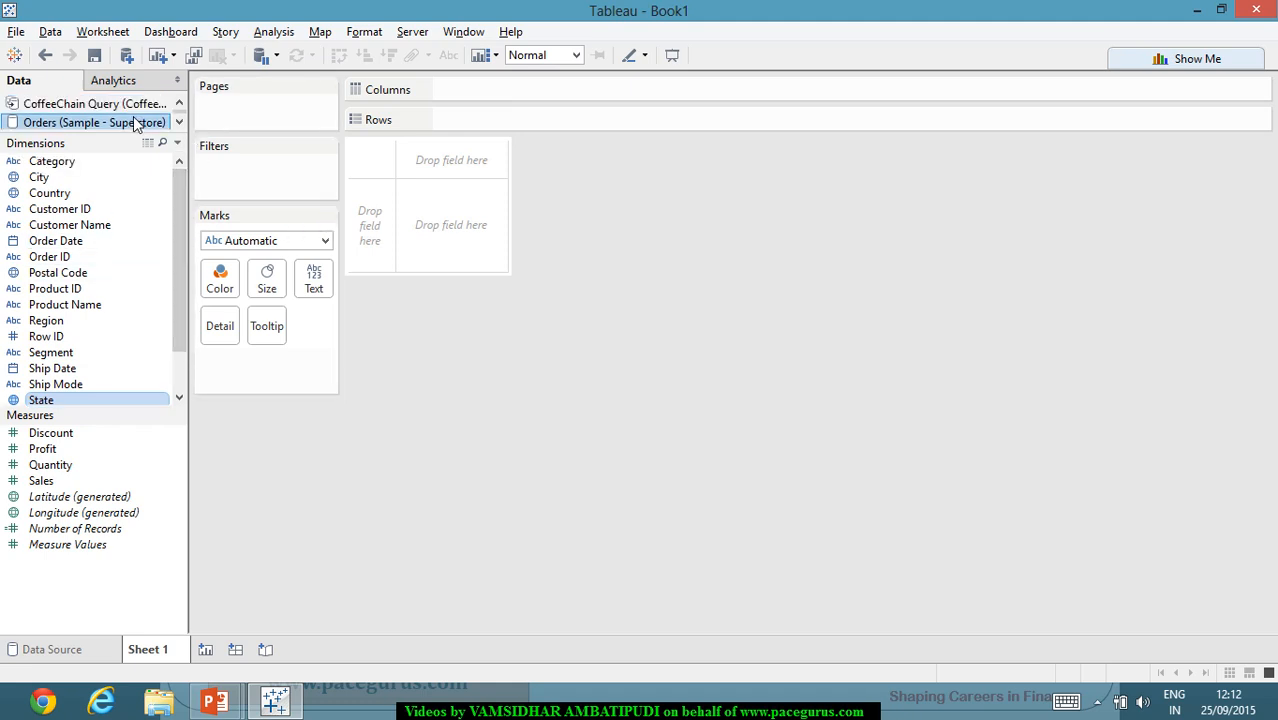
{"action": "left_click", "coordinate": [120, 110]}
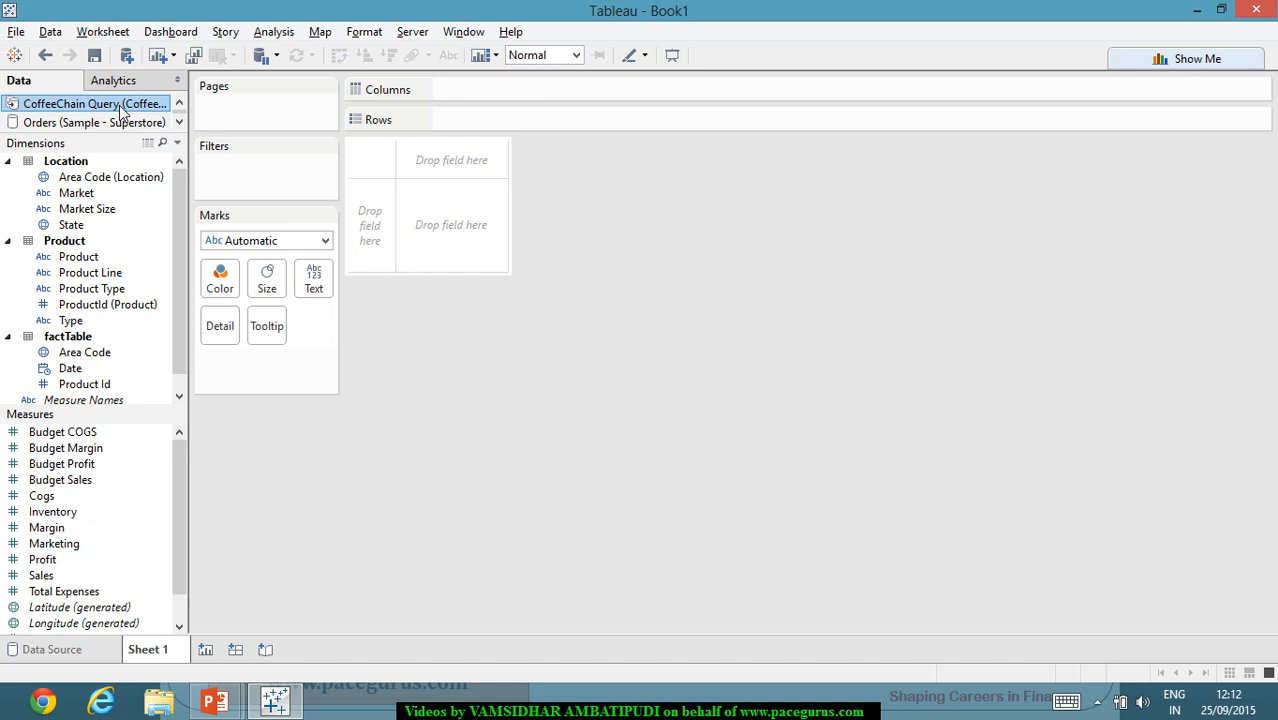
{"action": "right_click", "coordinate": [120, 110]}
{"action": "left_click", "coordinate": [263, 264]}
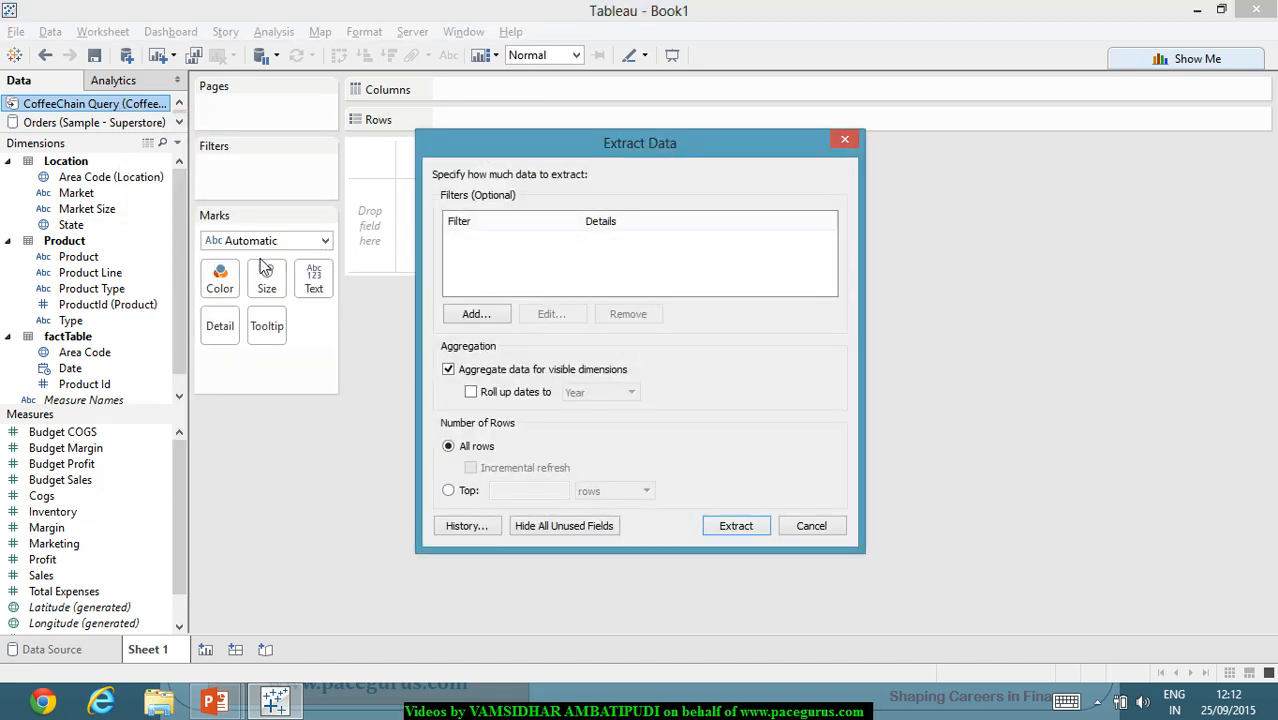
{"action": "left_click", "coordinate": [828, 528]}
Turn off the use of the extract for the CoffeeChain Query data source.
{"action": "right_click", "coordinate": [74, 107]}
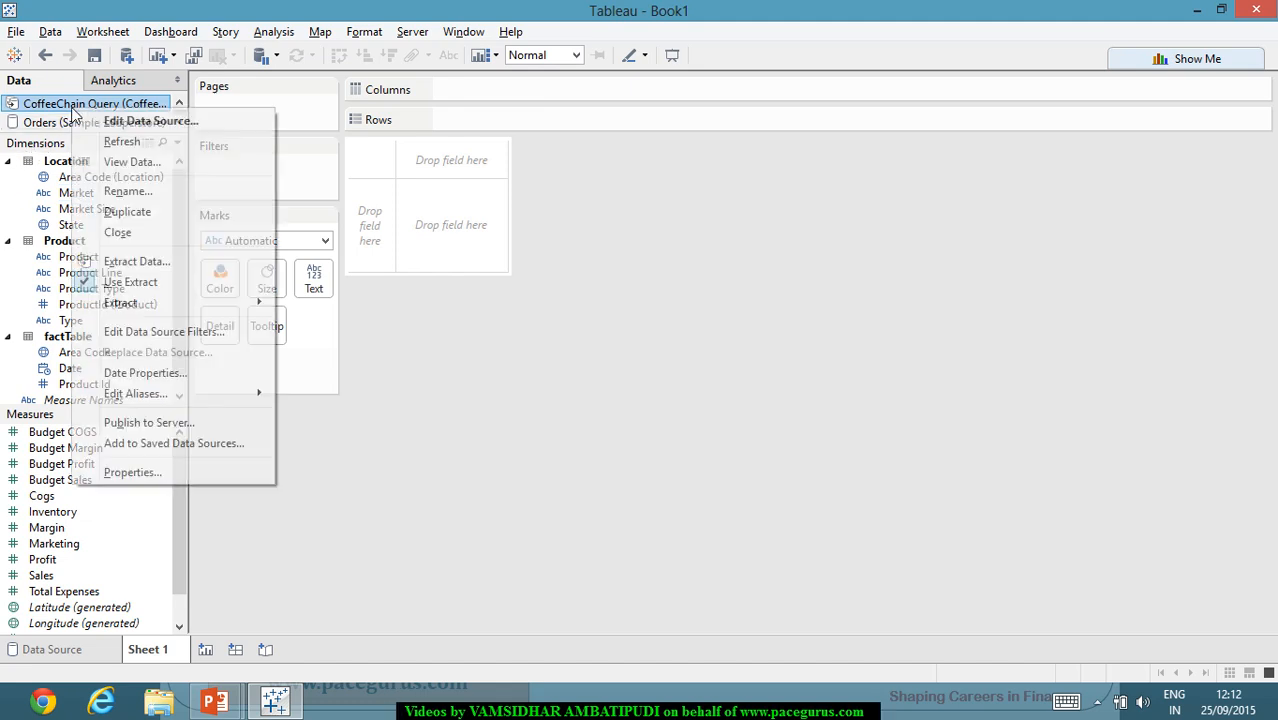
{"action": "left_click", "coordinate": [133, 277]}
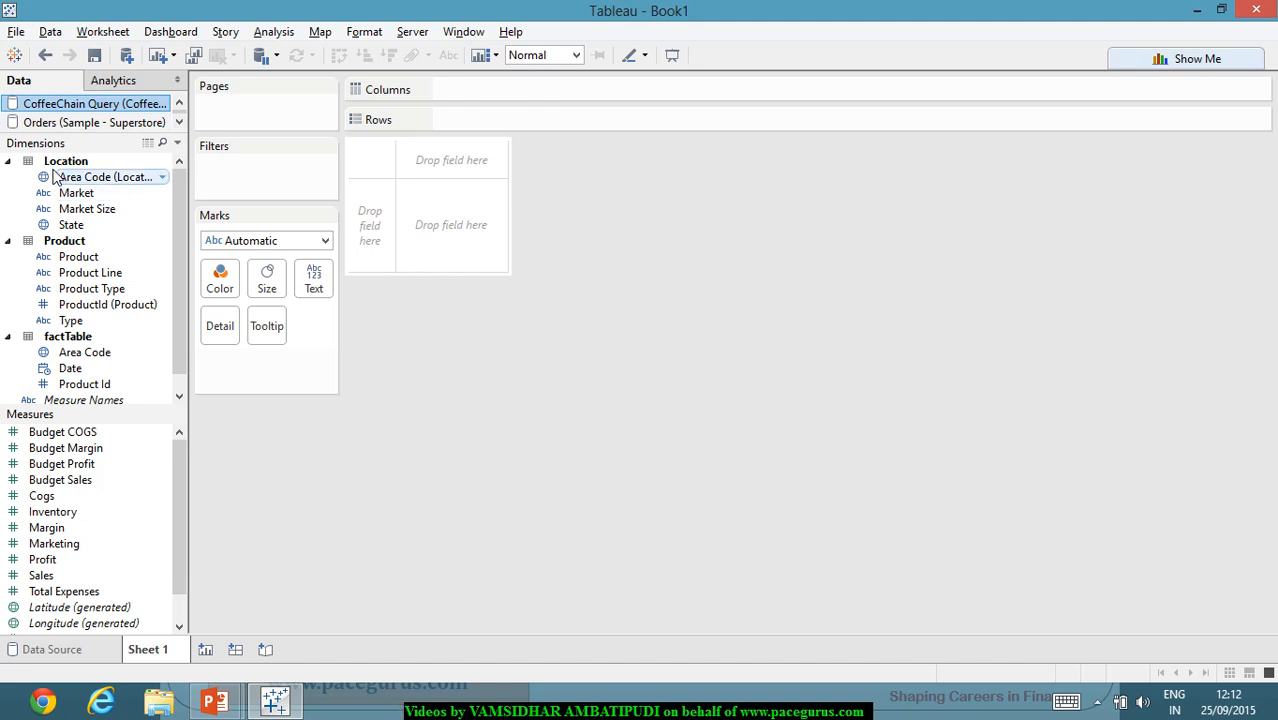
Switch the relationship between Orders as primary and CoffeeChain Query as secondary data source to Custom.
{"action": "left_click", "coordinate": [110, 122]}
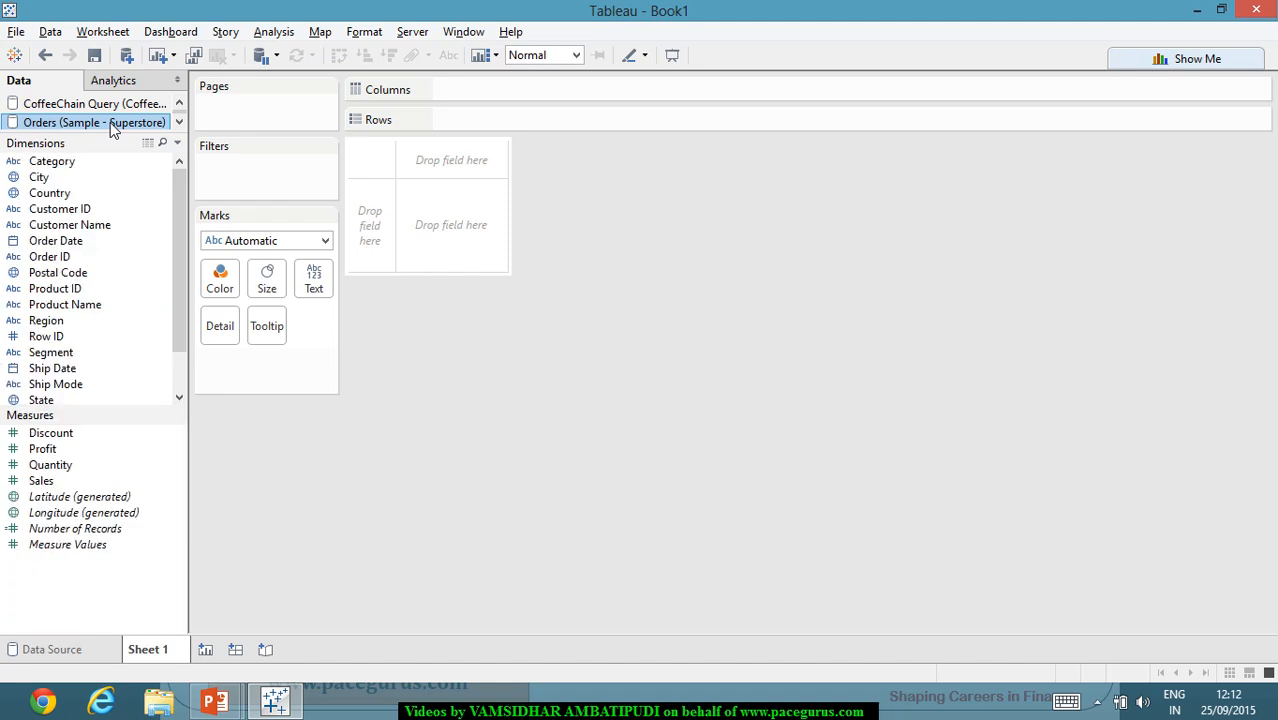
{"action": "right_click", "coordinate": [110, 122]}
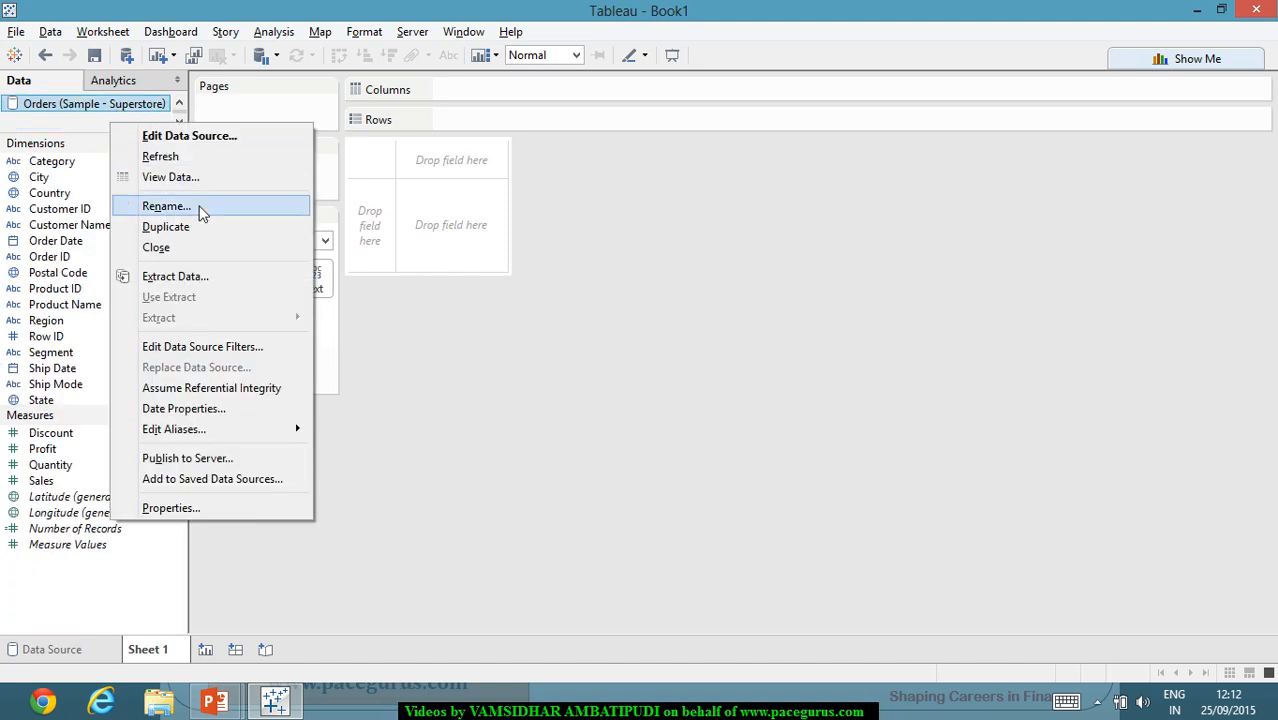
{"action": "left_click", "coordinate": [55, 32]}
{"action": "left_click", "coordinate": [112, 132]}
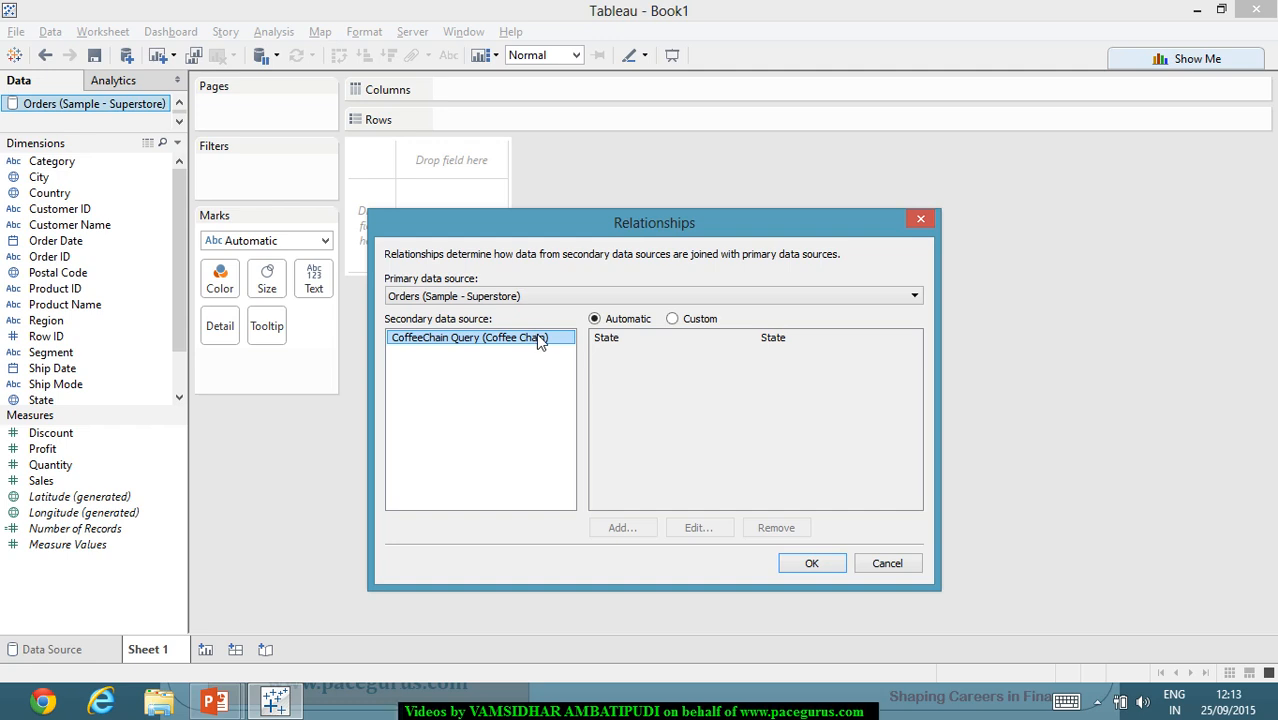
{"action": "left_click", "coordinate": [685, 323]}
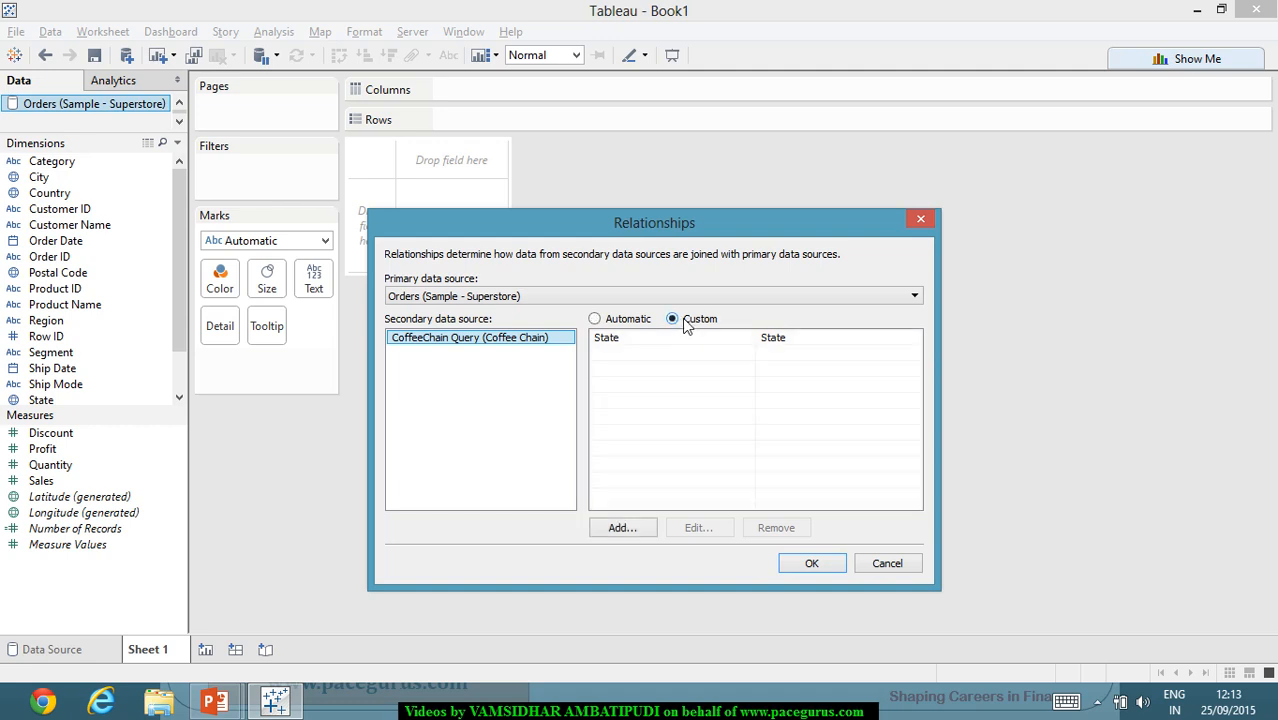
Map the State field of Orders to the State field of CoffeeChain Query, replacing the existing mapping, and apply the relationship.
{"action": "left_click", "coordinate": [641, 530]}
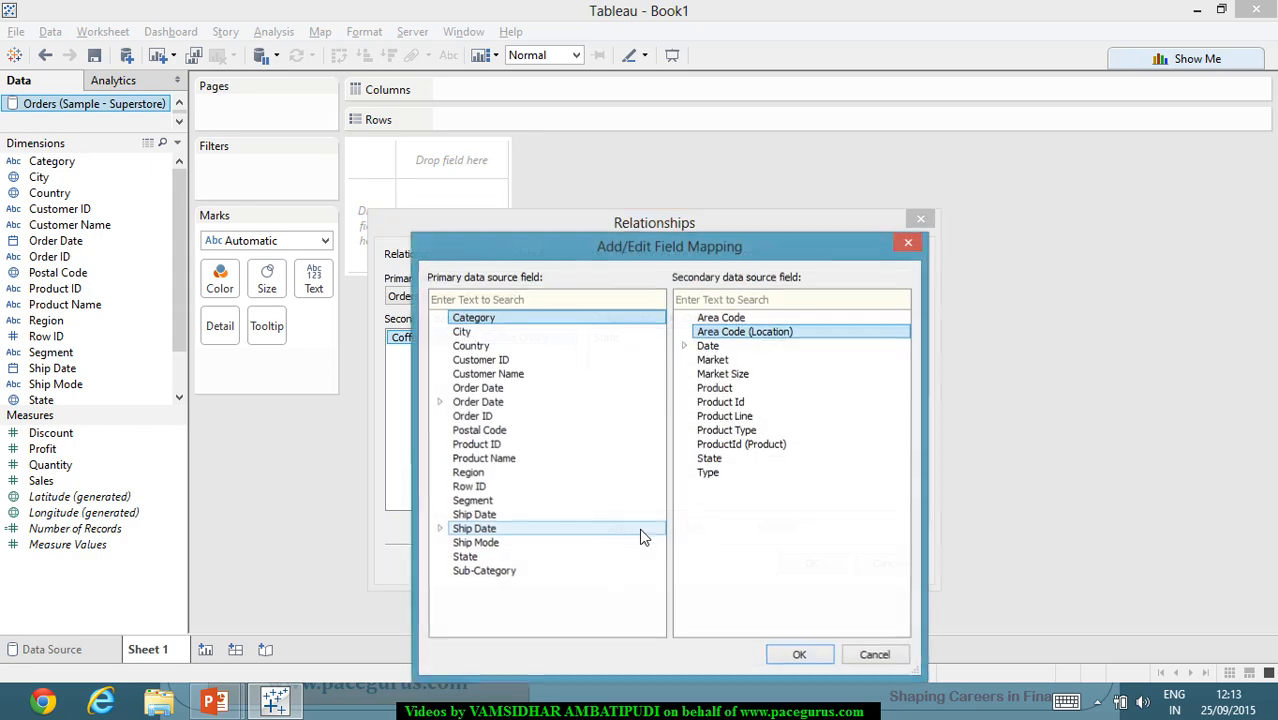
{"action": "left_click", "coordinate": [741, 364]}
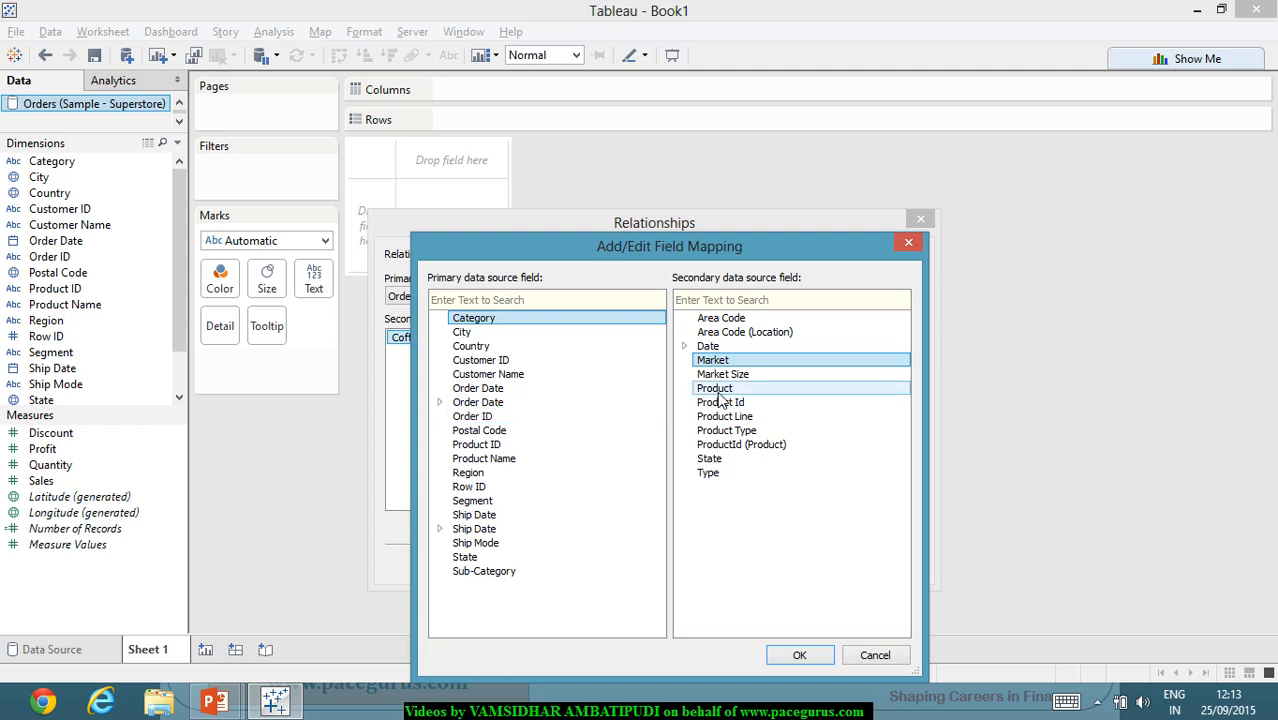
{"action": "left_click", "coordinate": [705, 461]}
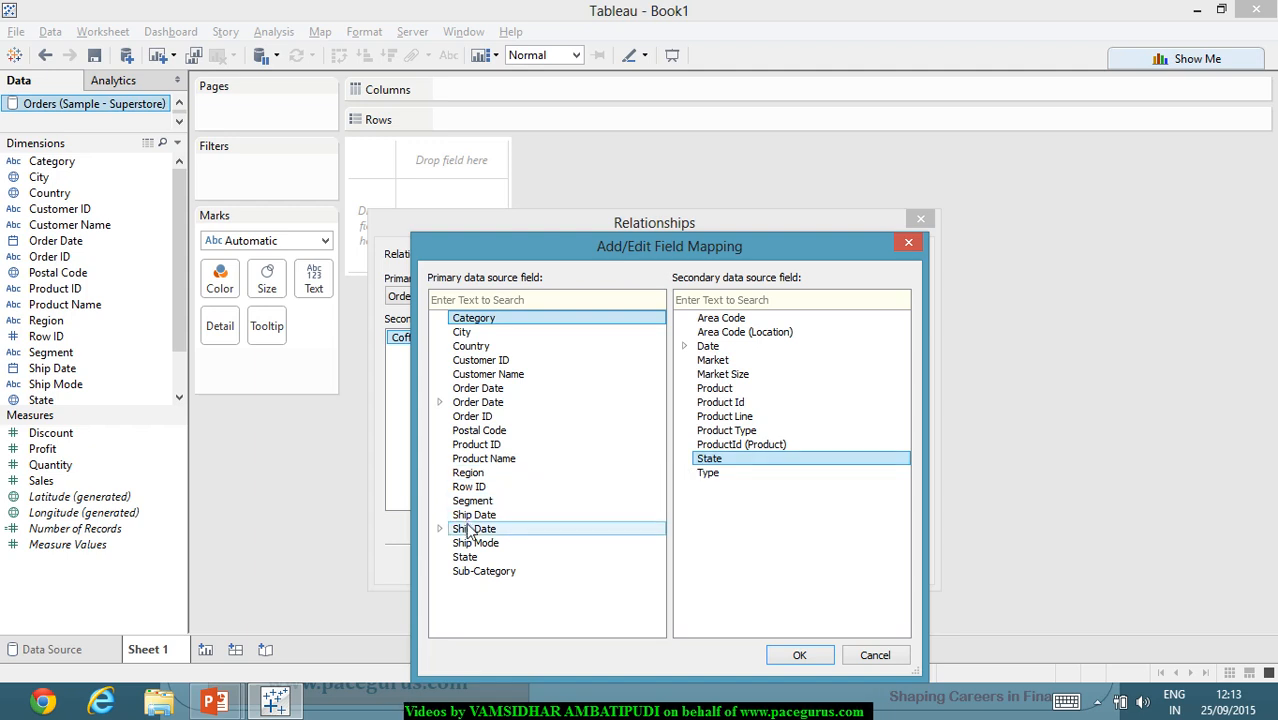
{"action": "left_click", "coordinate": [470, 560]}
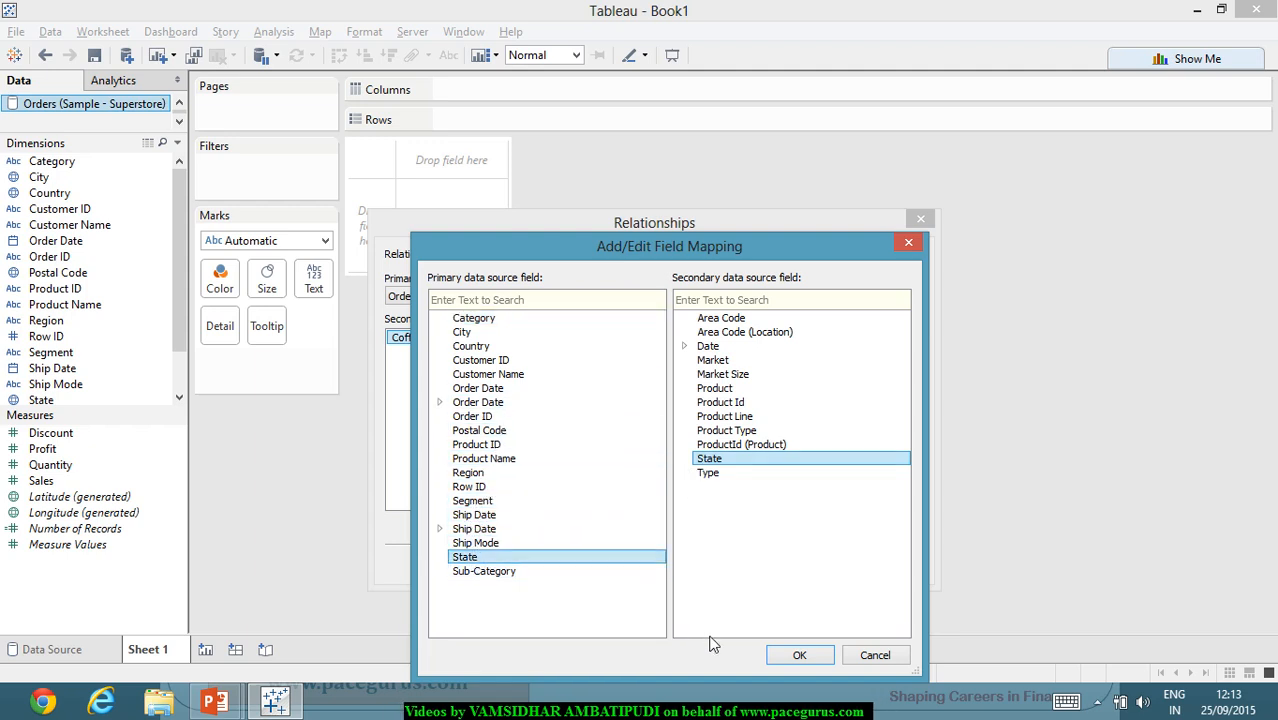
{"action": "left_click", "coordinate": [785, 658]}
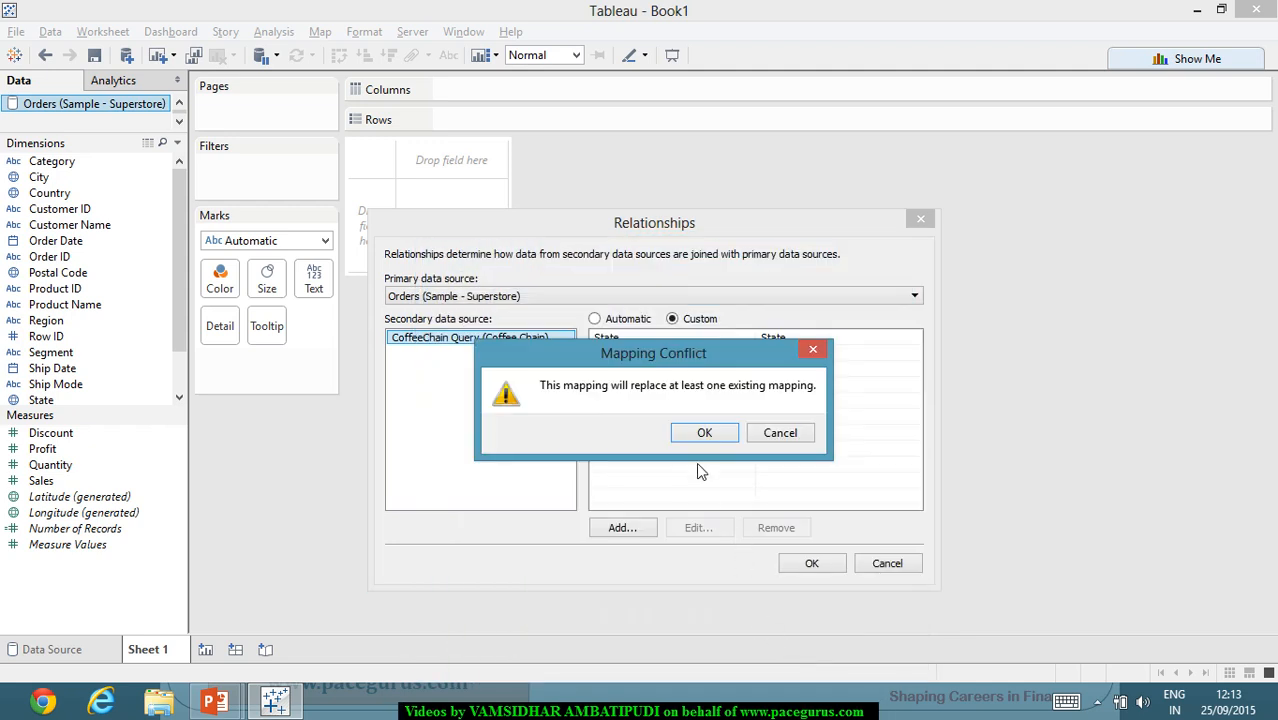
{"action": "left_click", "coordinate": [707, 433]}
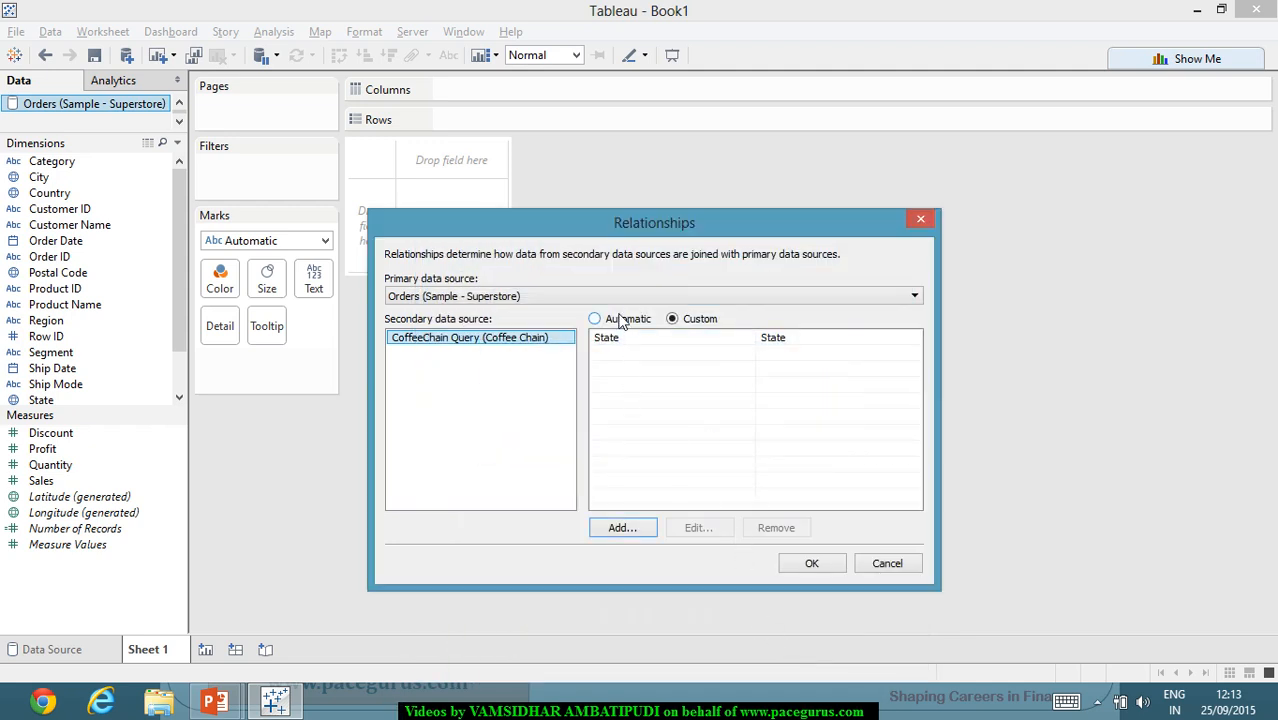
{"action": "left_click", "coordinate": [806, 565]}
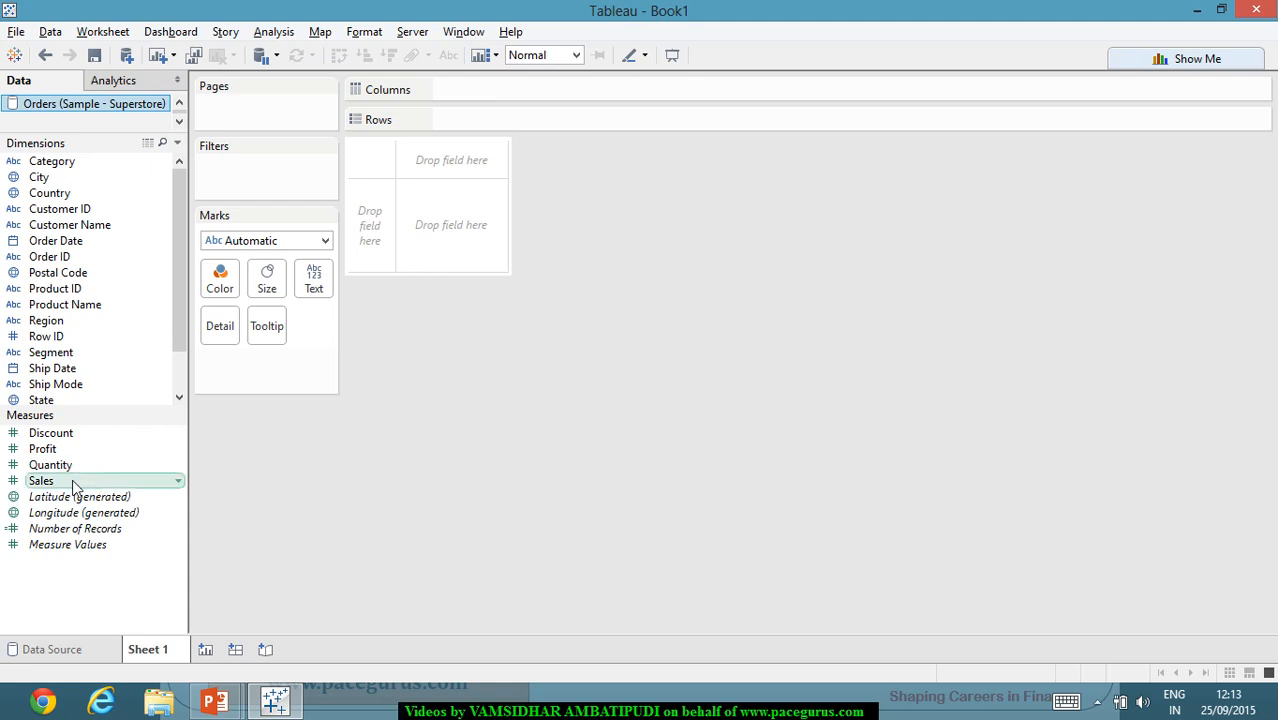
Plot the Sales measure from Orders on Rows and activate the State blending link in CoffeeChain Query.
{"action": "left_click_drag", "start_coordinate": [71, 483], "coordinate": [398, 261]}
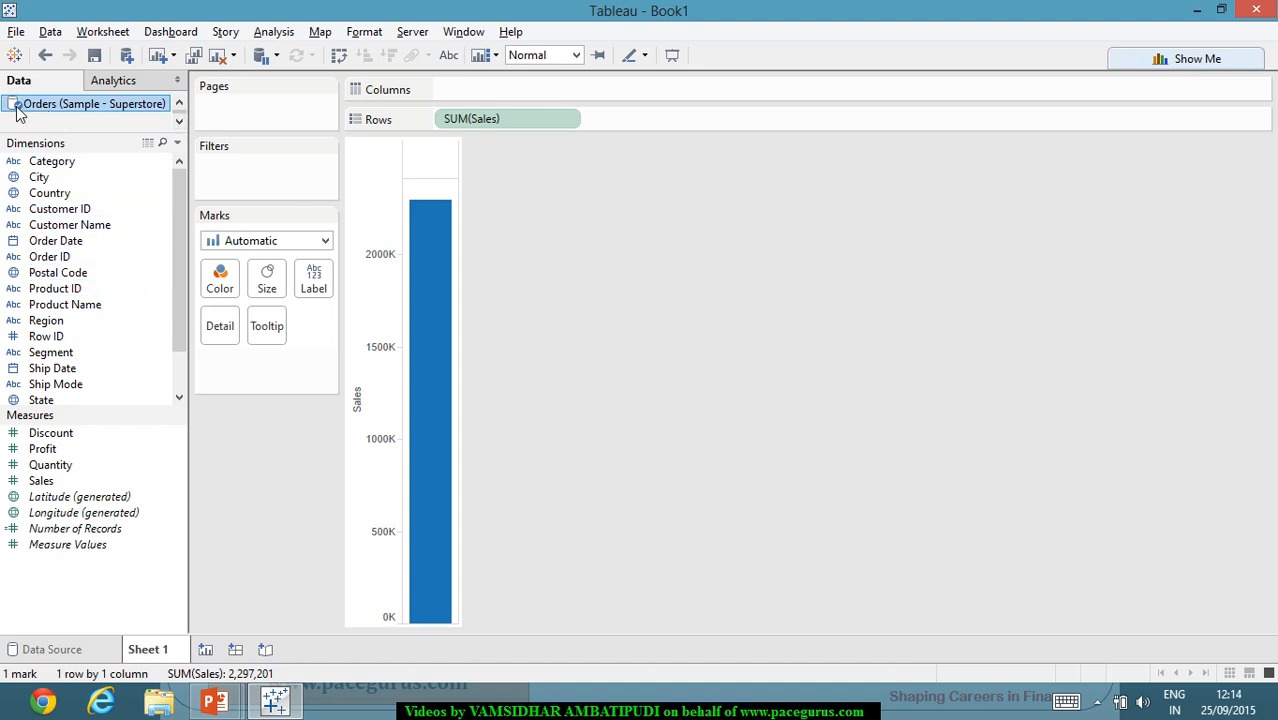
{"action": "left_click", "coordinate": [179, 105]}
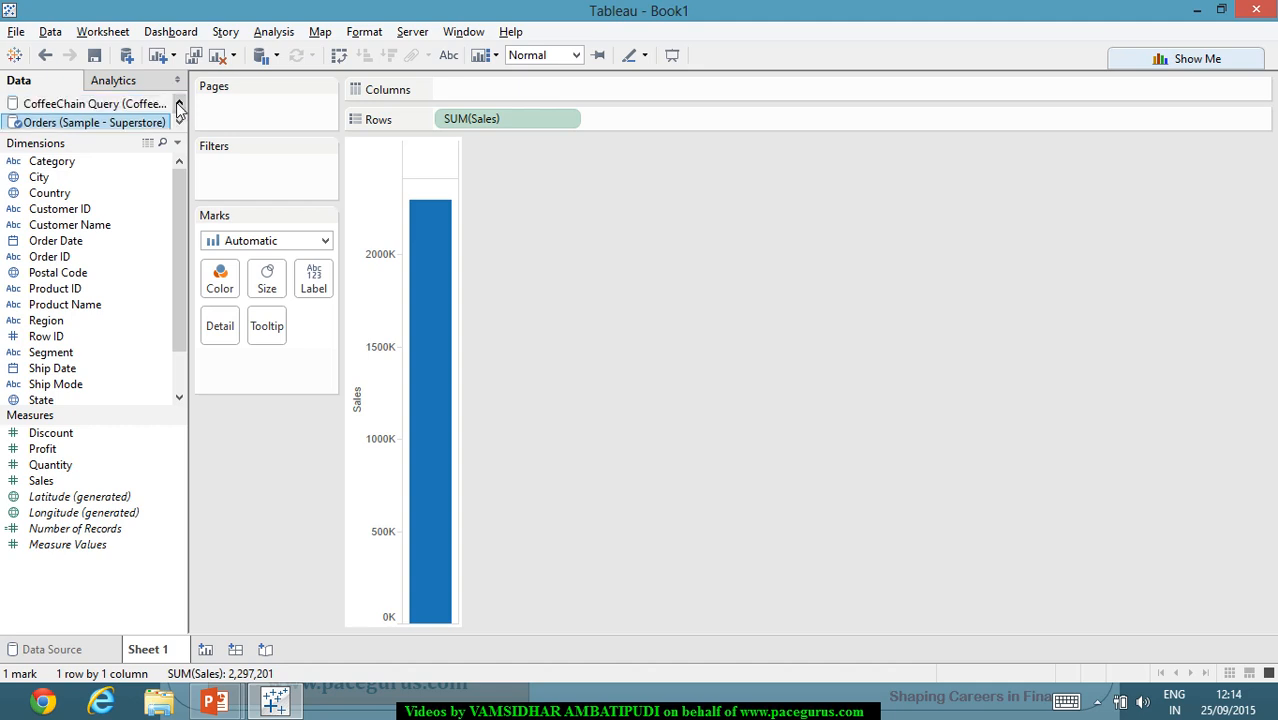
{"action": "left_click", "coordinate": [104, 106]}
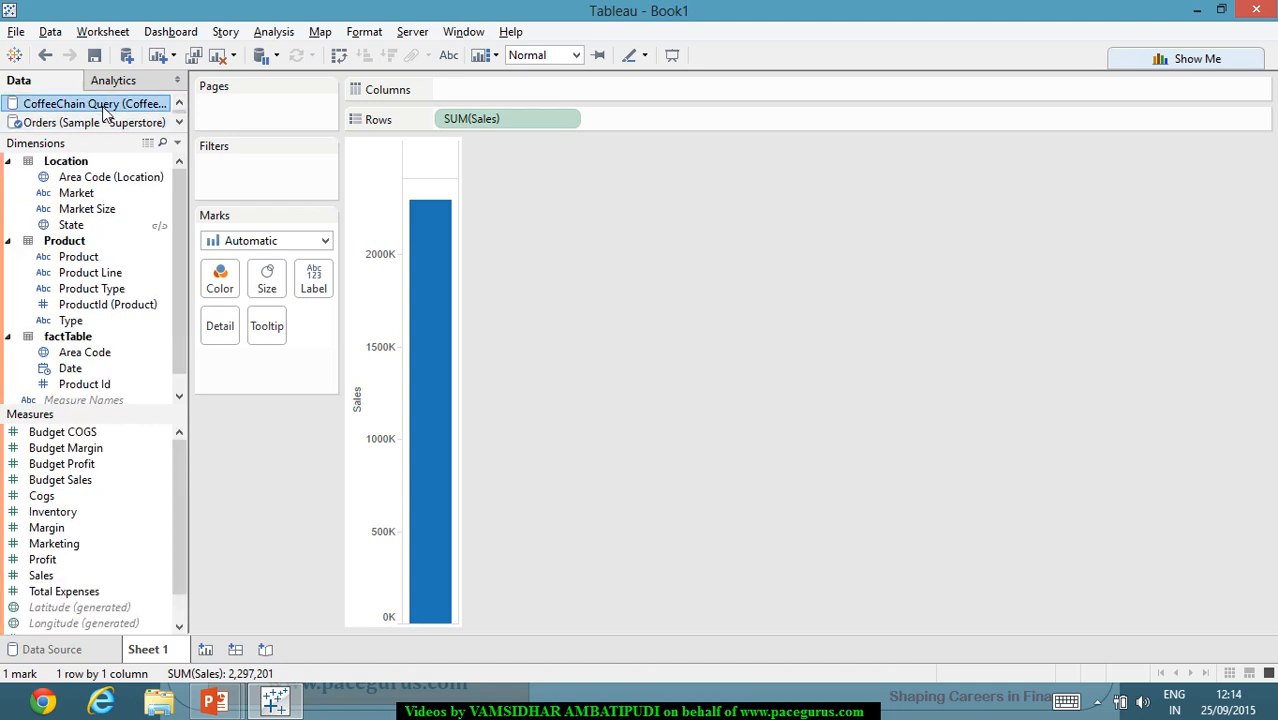
{"action": "left_click", "coordinate": [160, 226]}
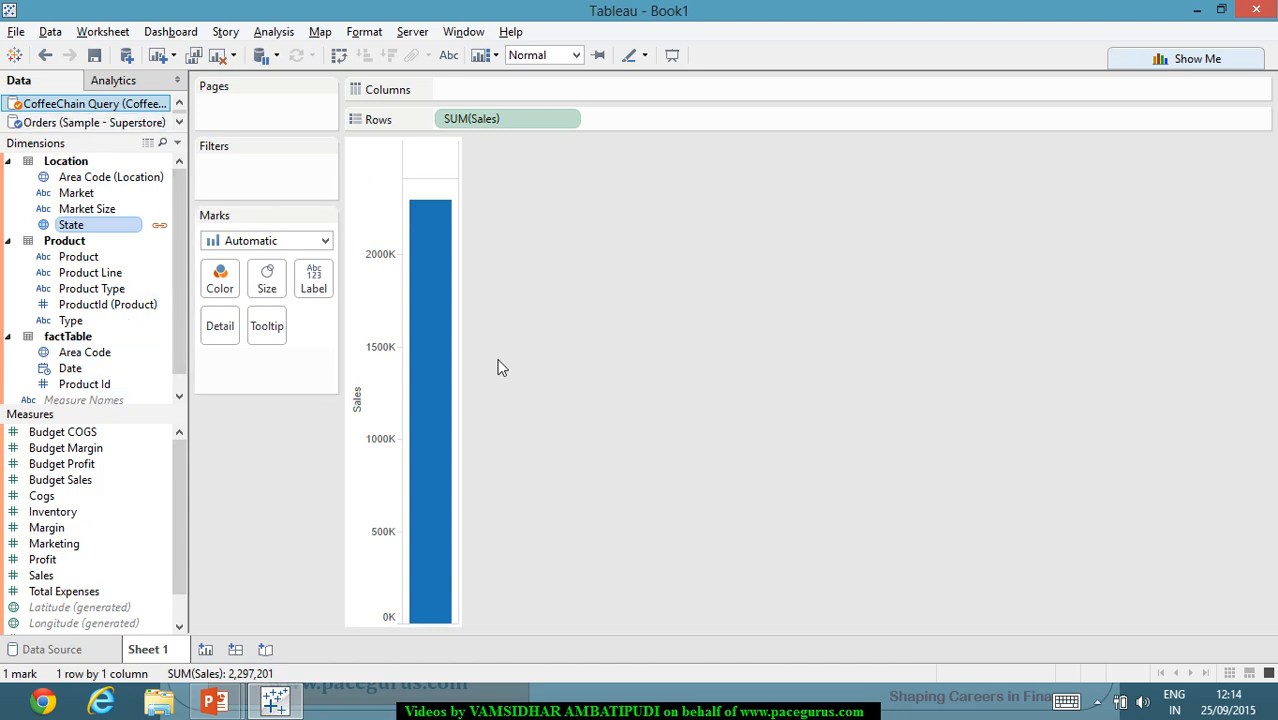
Break the Sales chart down by the CoffeeChain Query State field, placed on Columns.
{"action": "mouse_move", "coordinate": [428, 385]}
{"action": "mouse_move", "coordinate": [465, 329]}
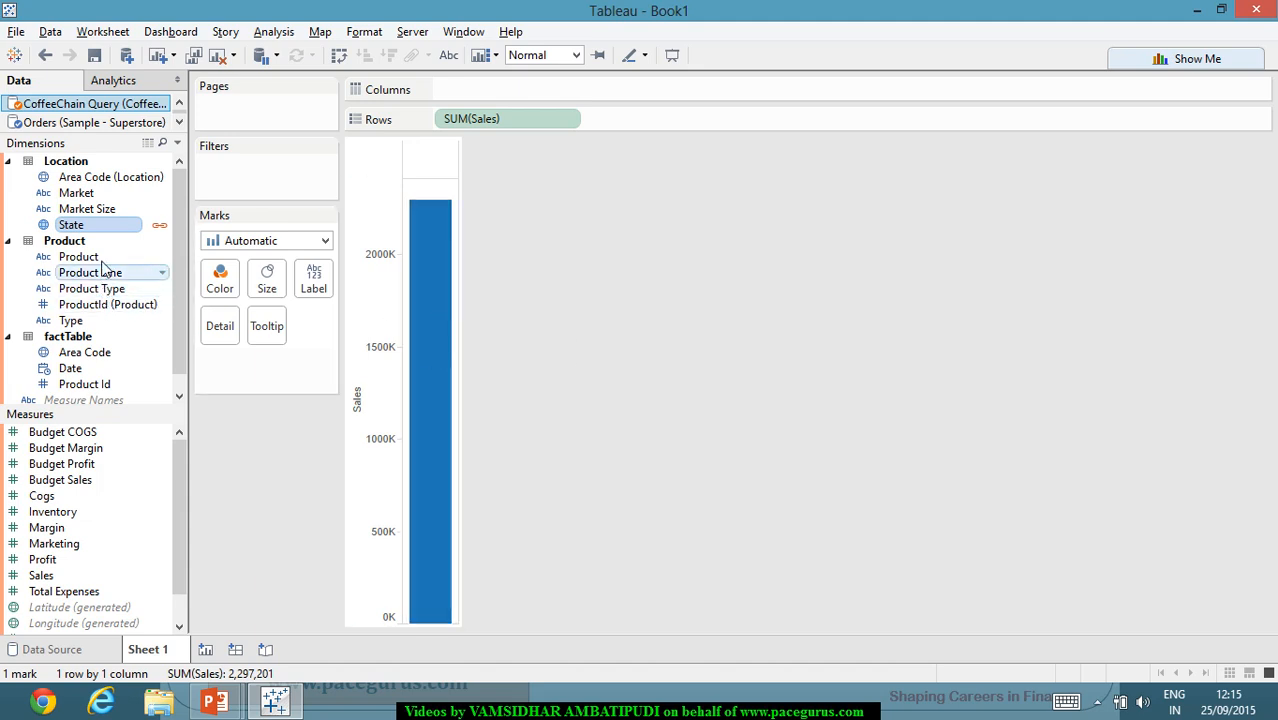
{"action": "mouse_move", "coordinate": [100, 226]}
{"action": "left_mouse_down"}
{"action": "mouse_move", "coordinate": [451, 142]}
{"action": "mouse_move", "coordinate": [521, 90]}
{"action": "left_mouse_up"}
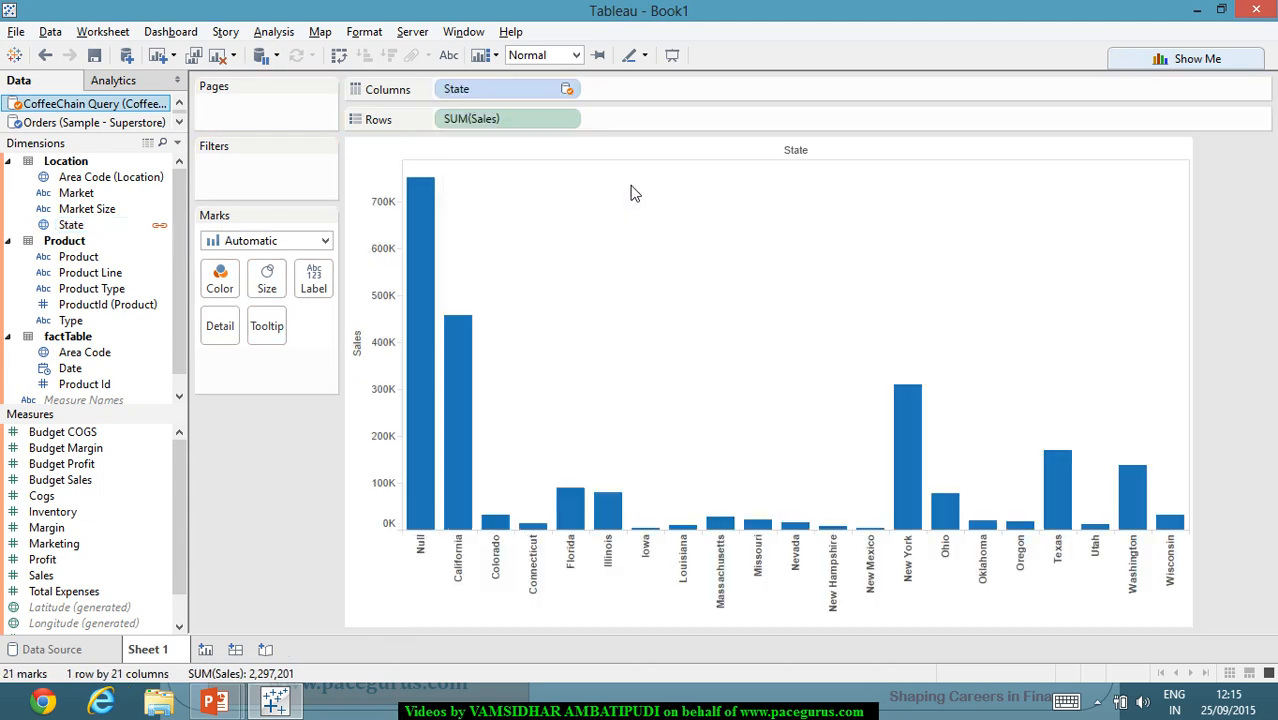